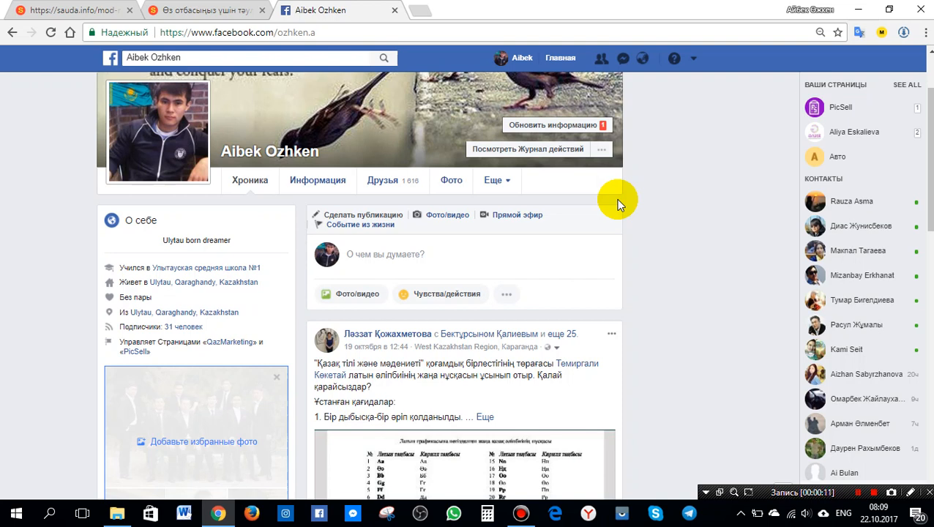
Start creating a new ad and choose Трафик as the campaign objective.
click(693, 62)
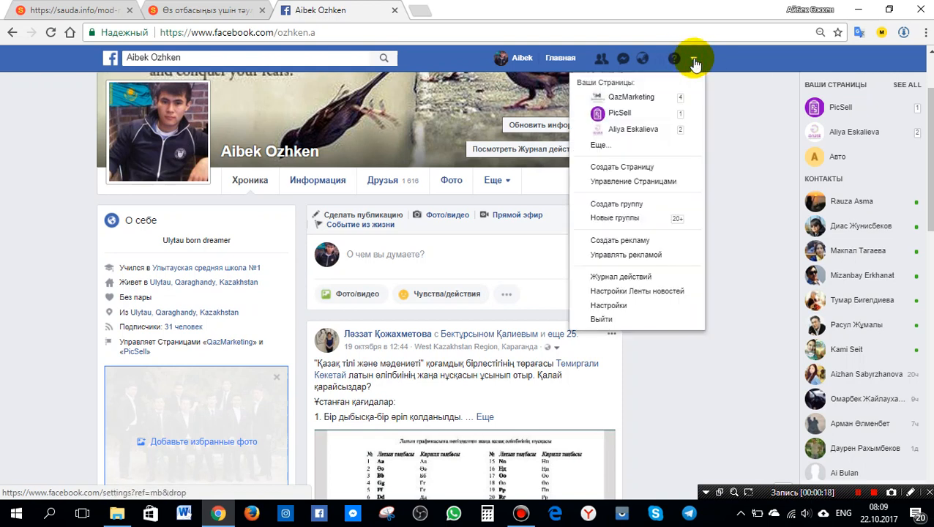
click(627, 245)
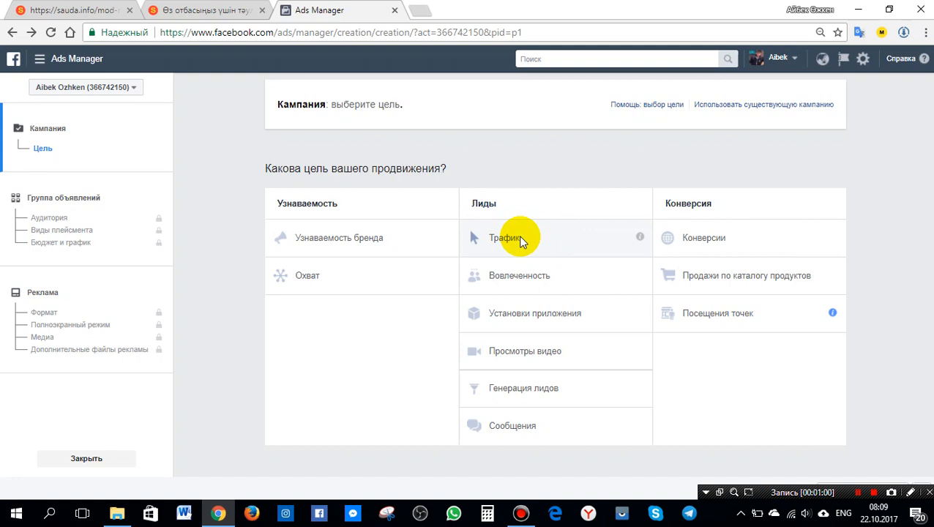
click(520, 240)
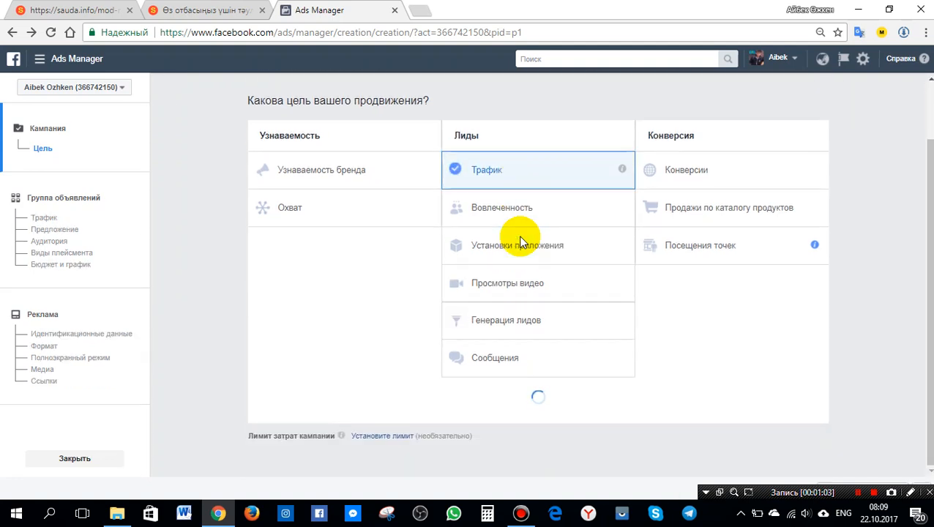
Name the campaign sauda.info and continue to the ad set settings.
scroll(550, 400, down, 3)
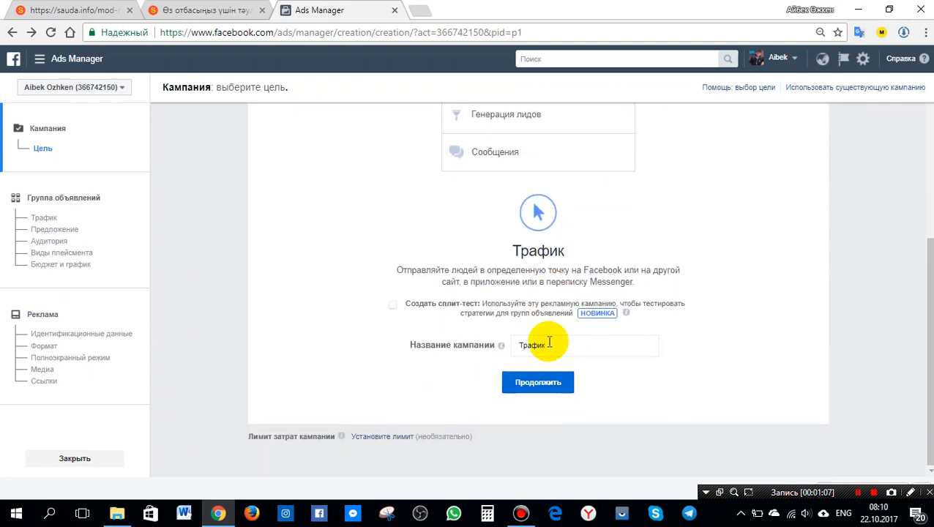
drag(578, 345, 460, 344)
text(s)
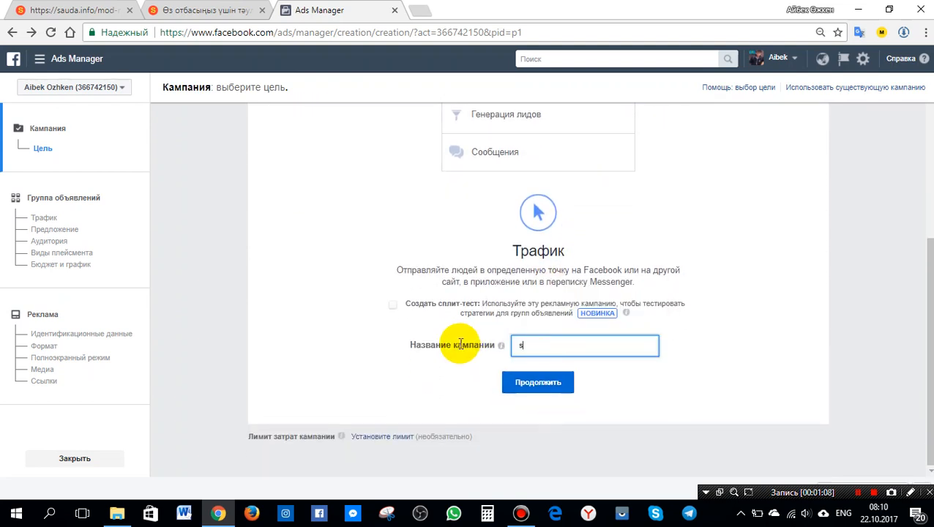
text(auda.info)
click(537, 383)
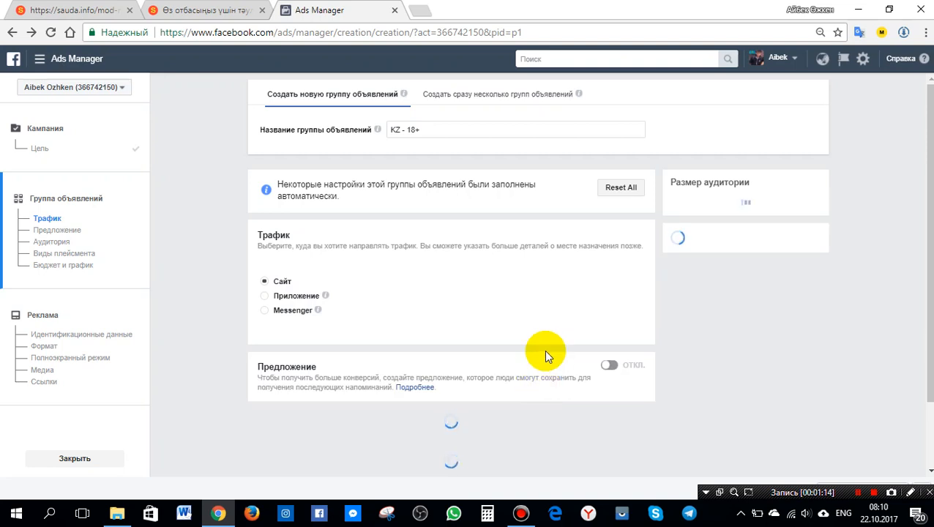
Rename the ad set as IP cams.
drag(437, 128, 356, 128)
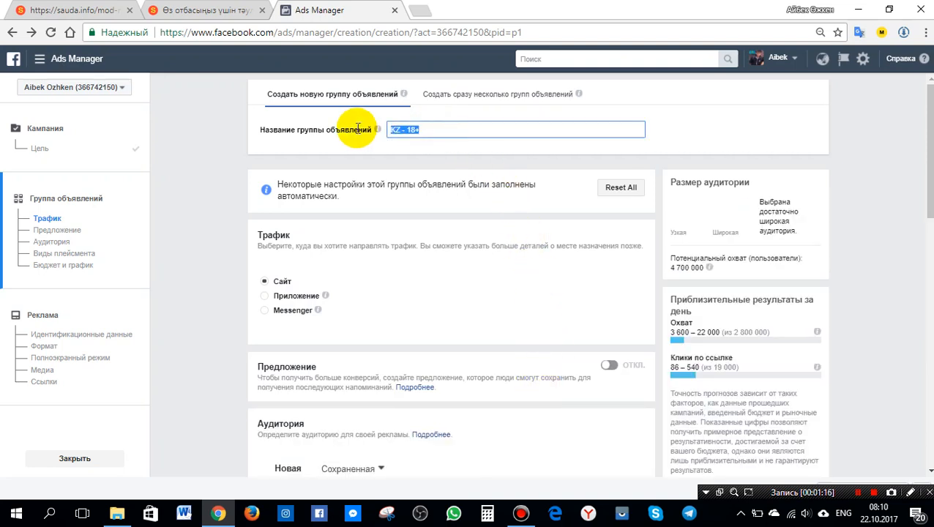
key(BackSpace)
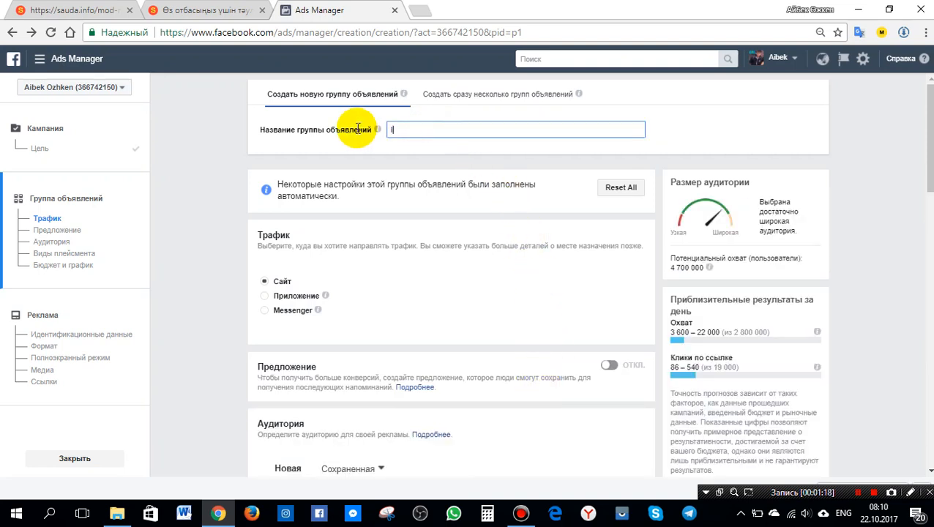
text(IP cams)
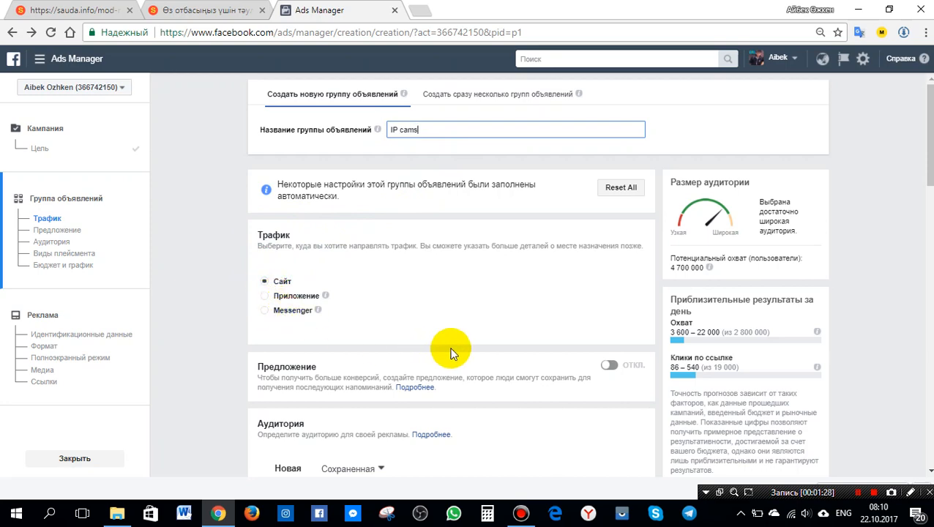
Replace the Kazakhstan location with Alma-Ata, Almaty in the audience locations.
scroll(531, 325, down, 4)
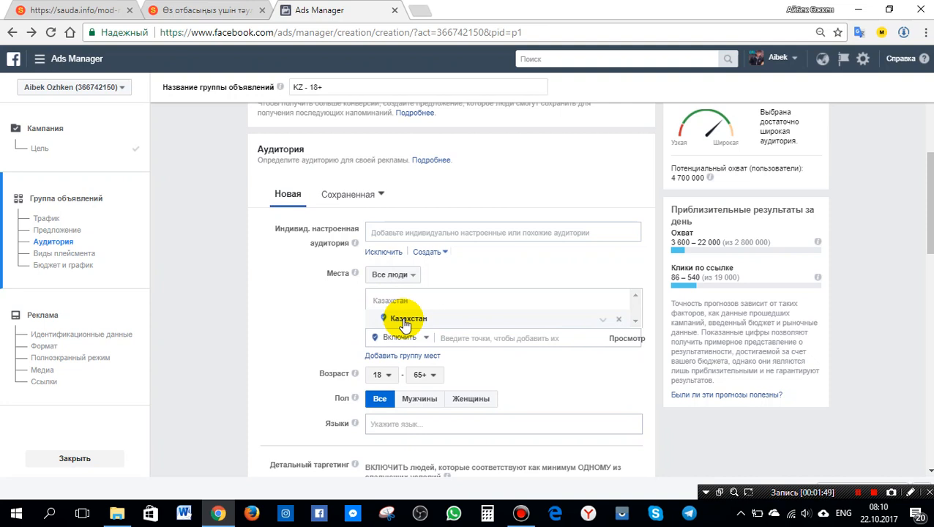
click(618, 323)
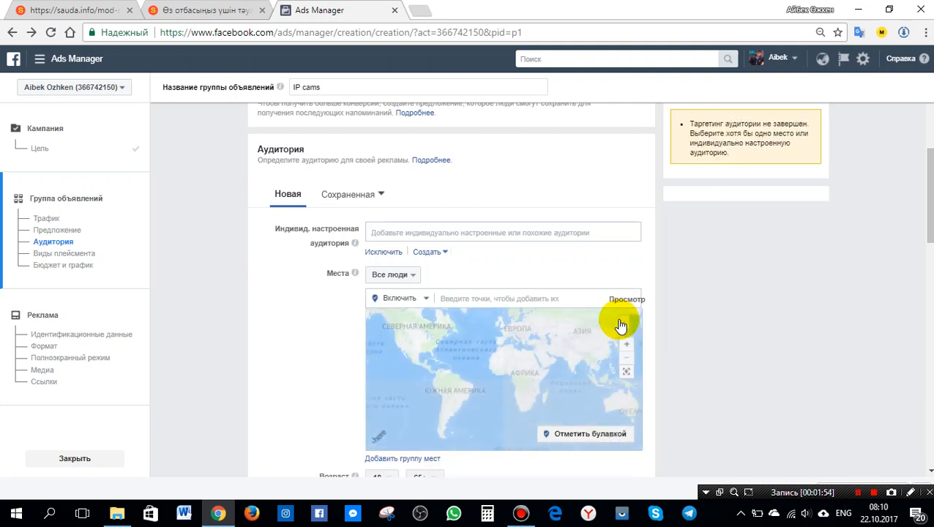
click(527, 299)
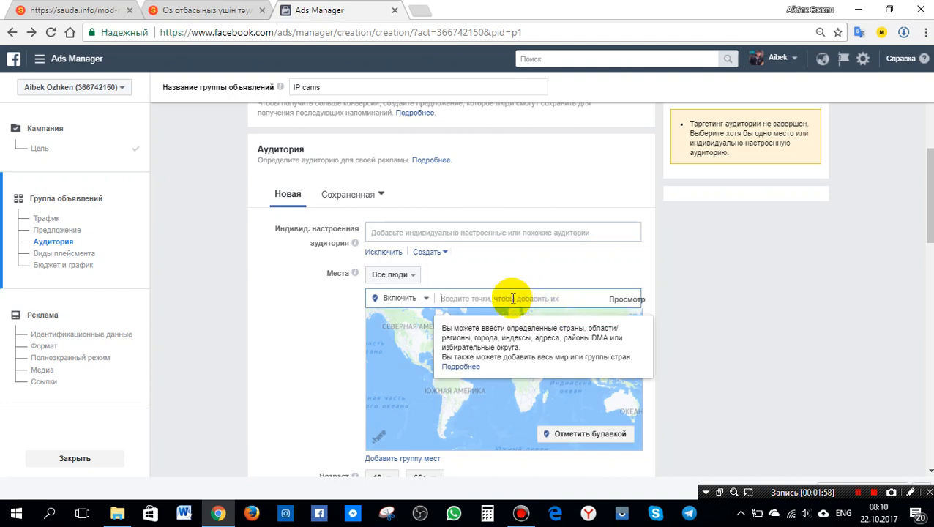
text(almaty)
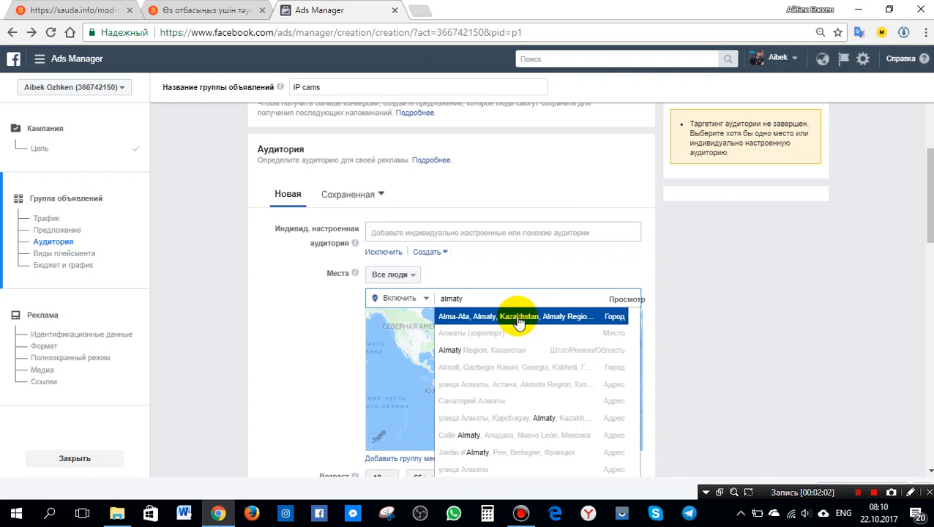
click(615, 319)
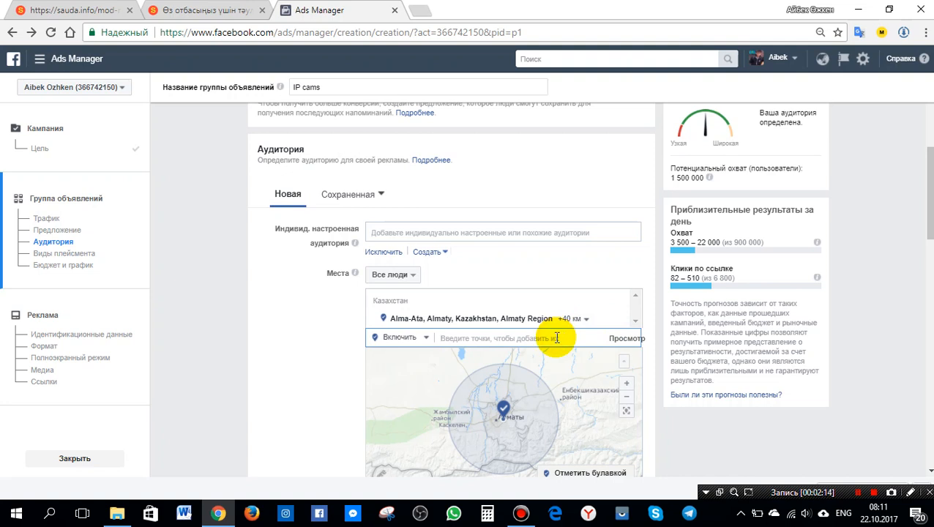
Add Astana, Kazakhstan, Akmola Region as a second audience location.
text(astan)
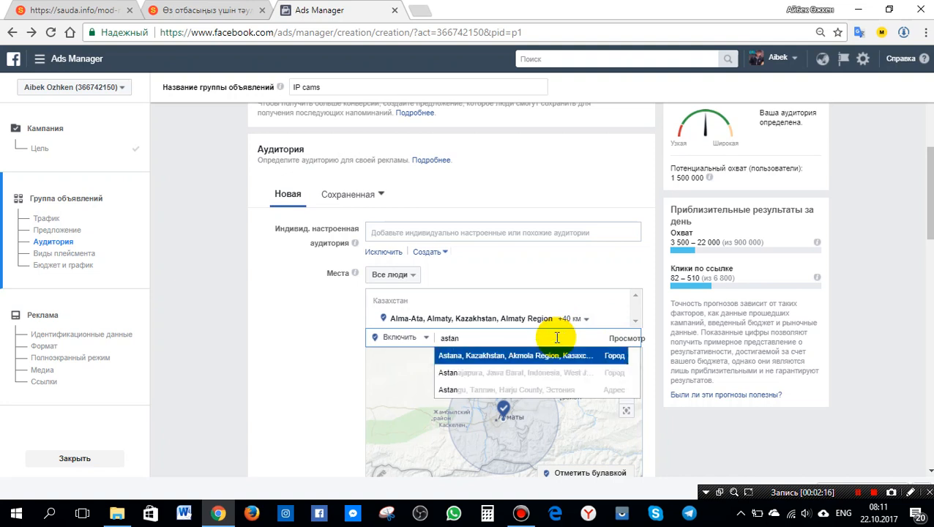
key(BackSpace)
key(BackSpace)
text(ana)
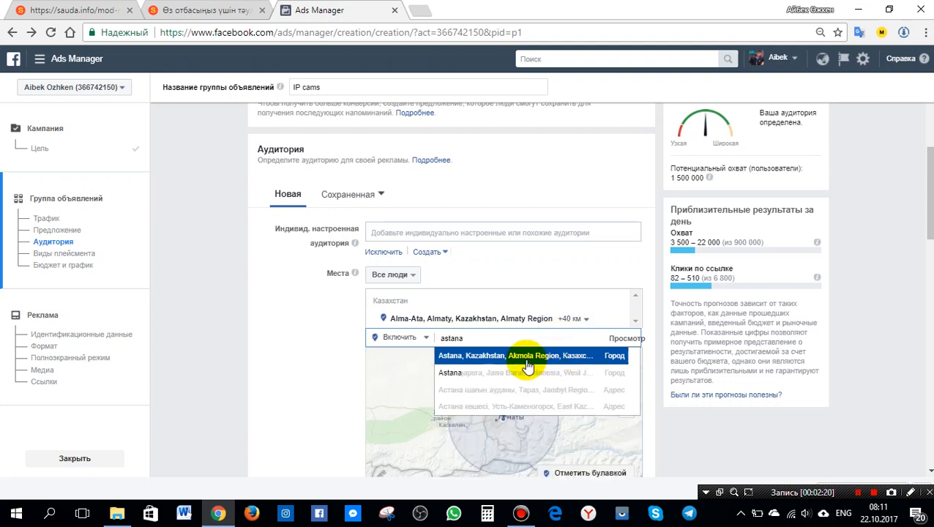
click(604, 361)
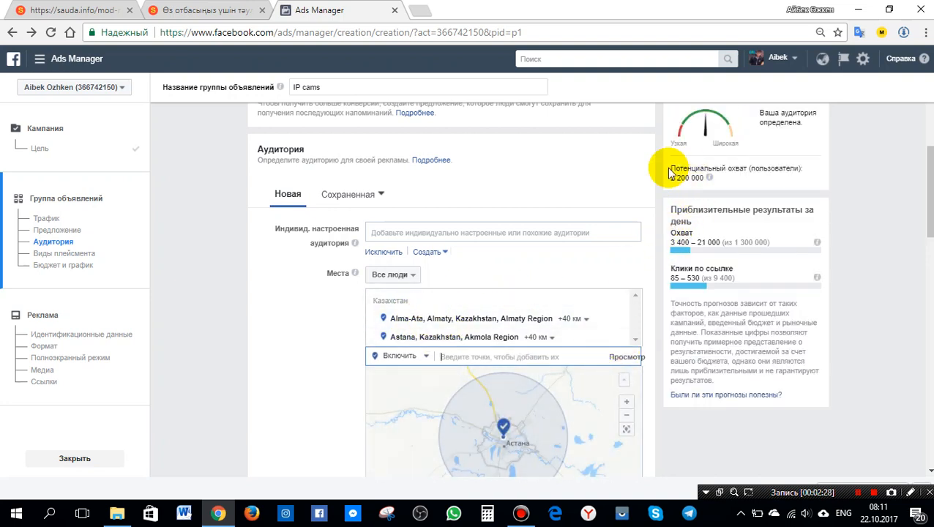
Set the audience age limit to 18–48 and target men only.
mouse_move(709, 177)
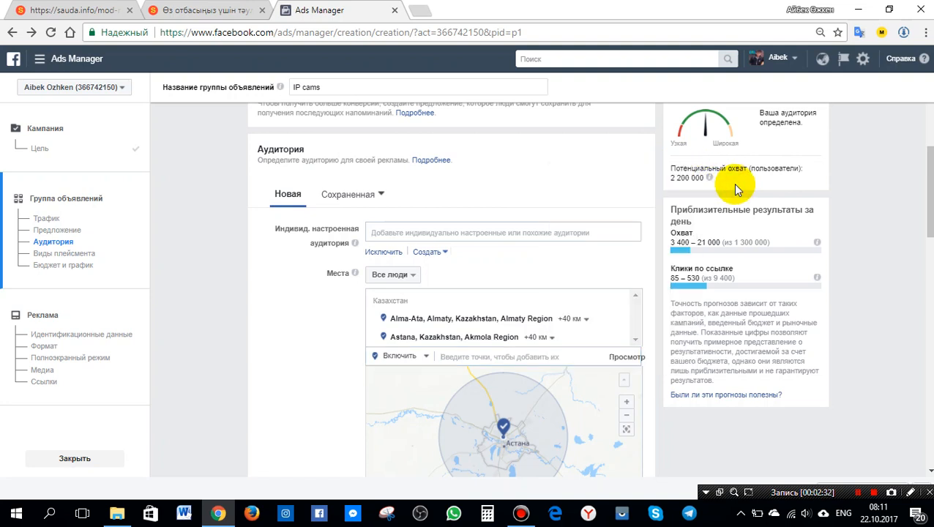
click(660, 285)
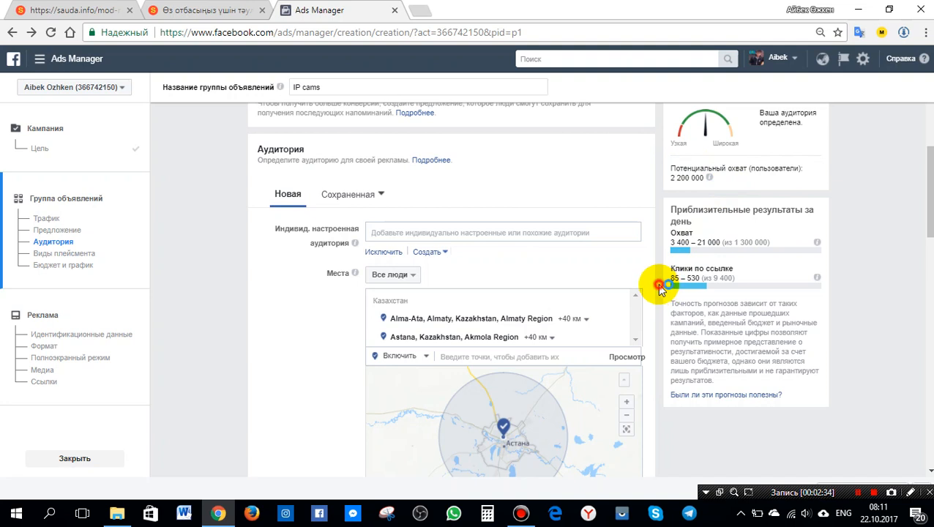
scroll(658, 284, down, 2)
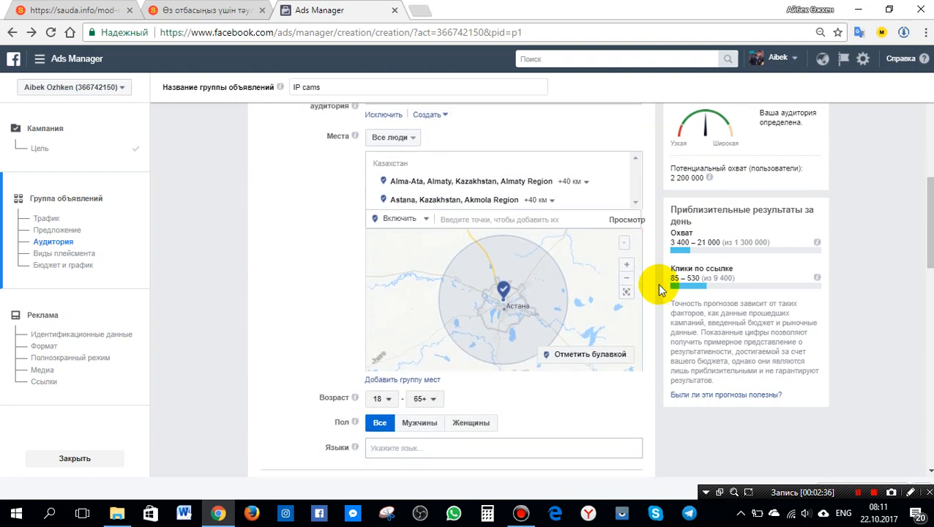
scroll(656, 283, down, 2)
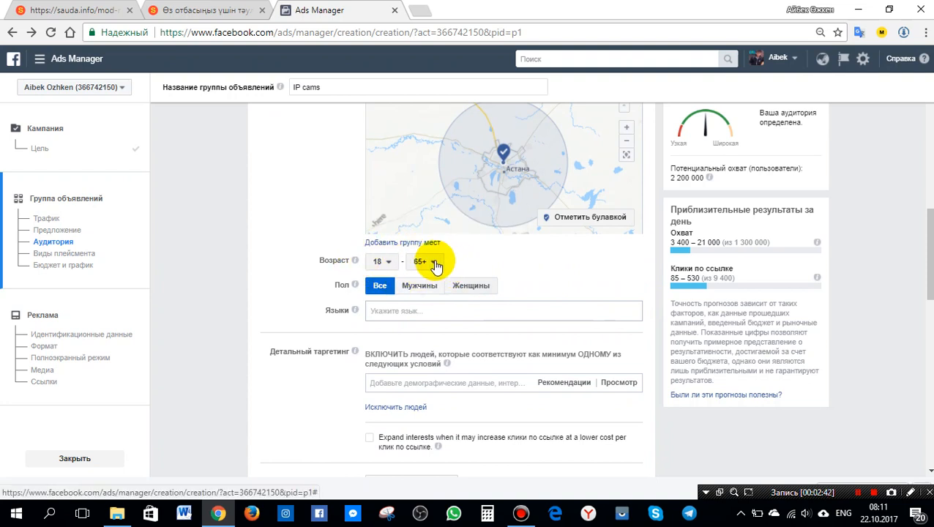
click(435, 263)
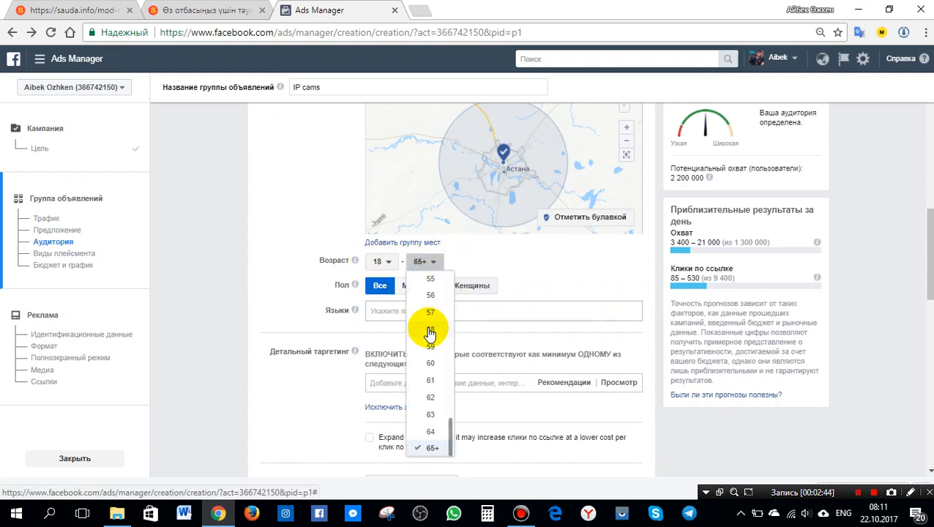
scroll(431, 315, up, 1)
scroll(431, 314, up, 2)
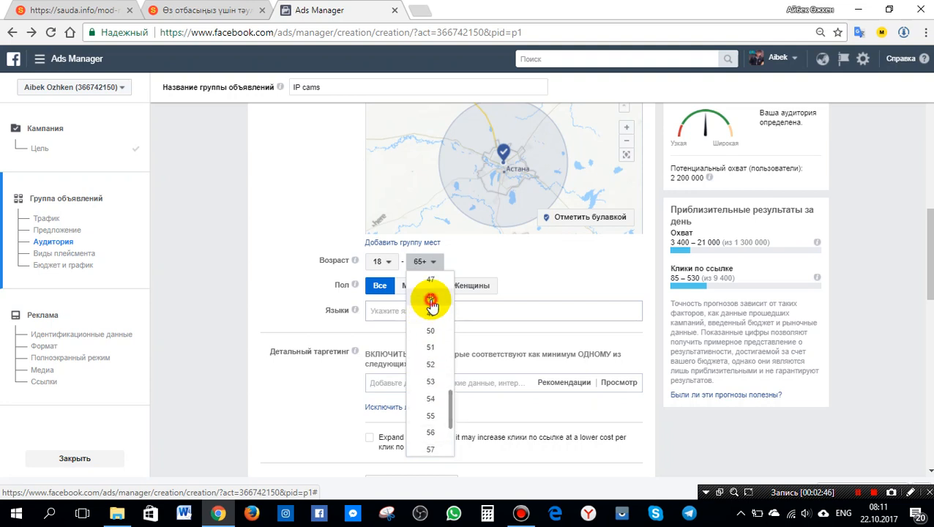
click(429, 297)
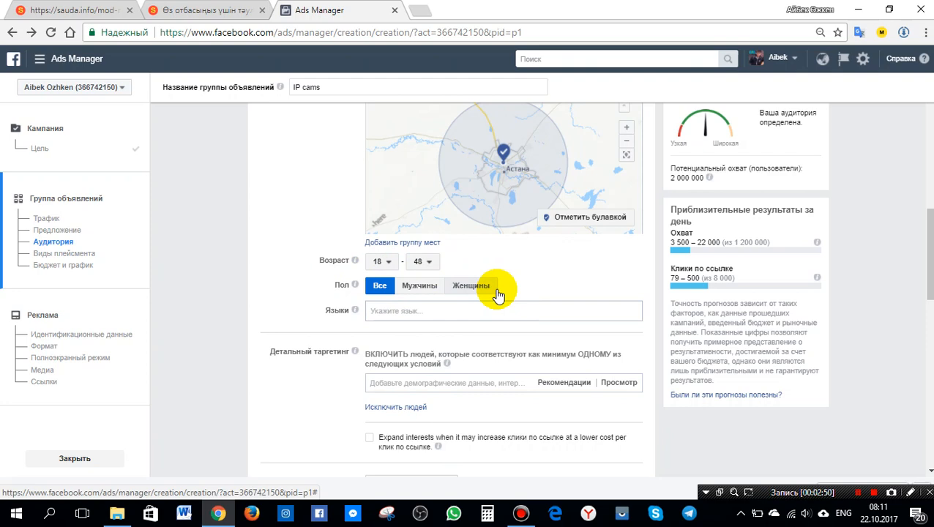
click(423, 287)
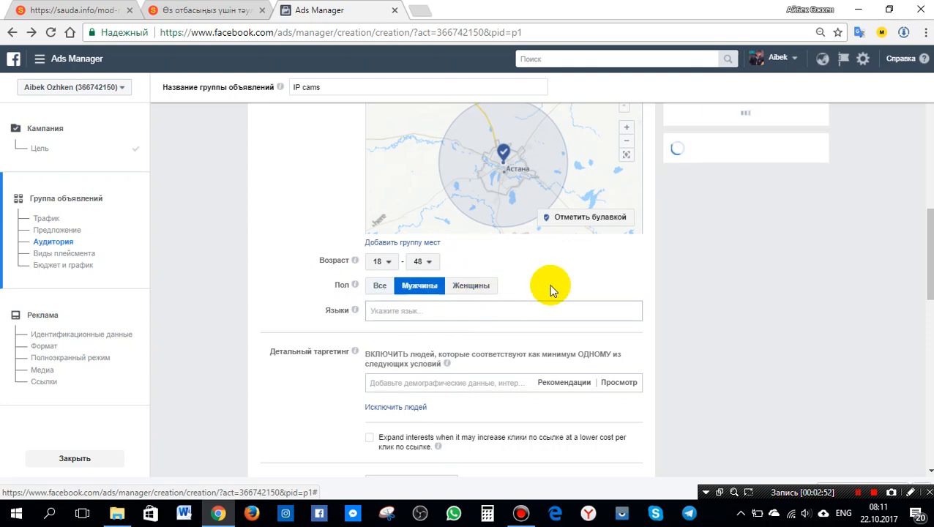
Switch the placements option to manual editing of placements.
scroll(552, 289, down, 2)
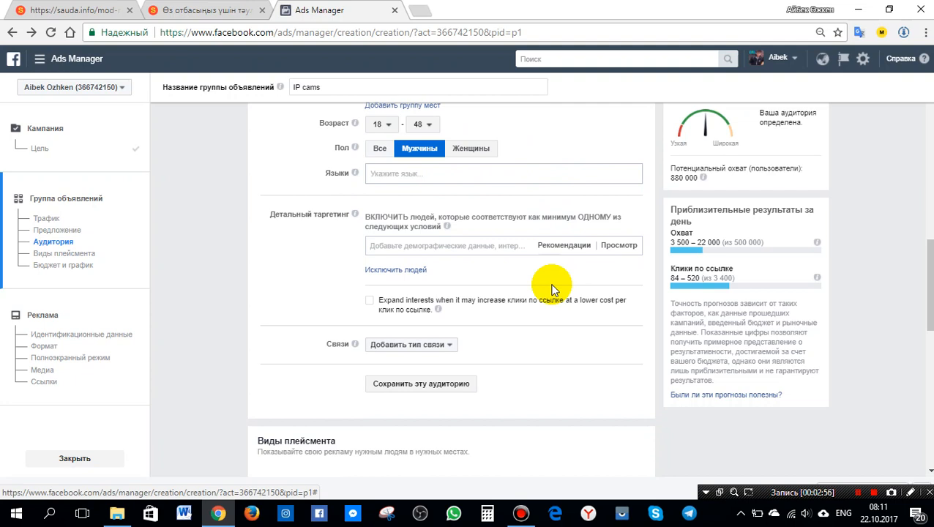
scroll(553, 289, down, 1)
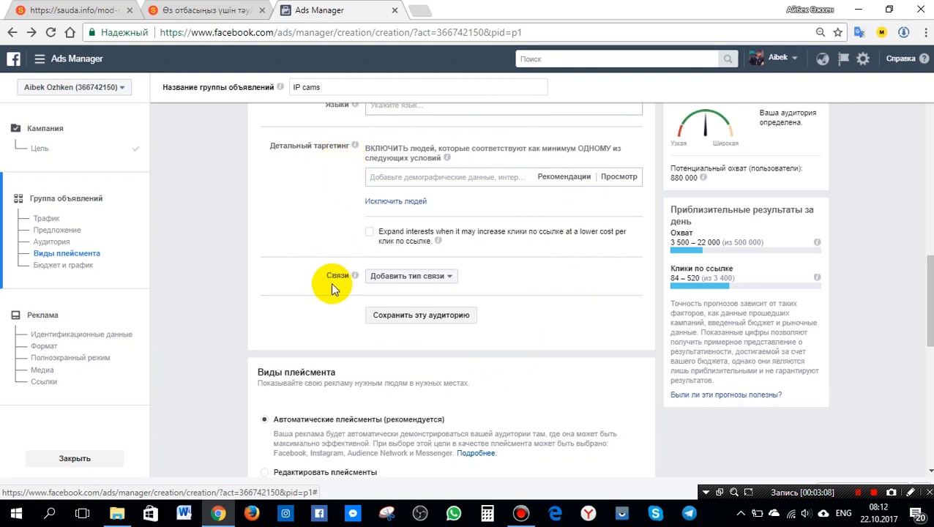
scroll(344, 296, down, 2)
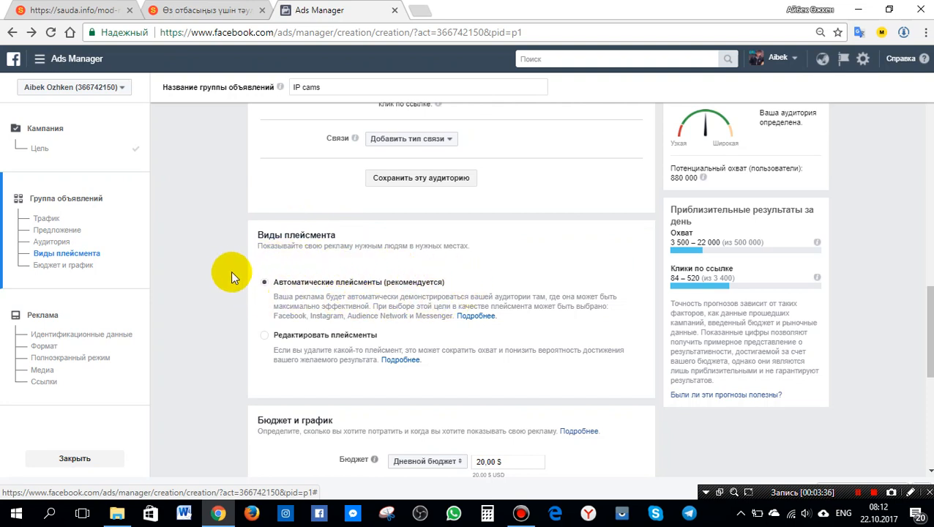
click(263, 337)
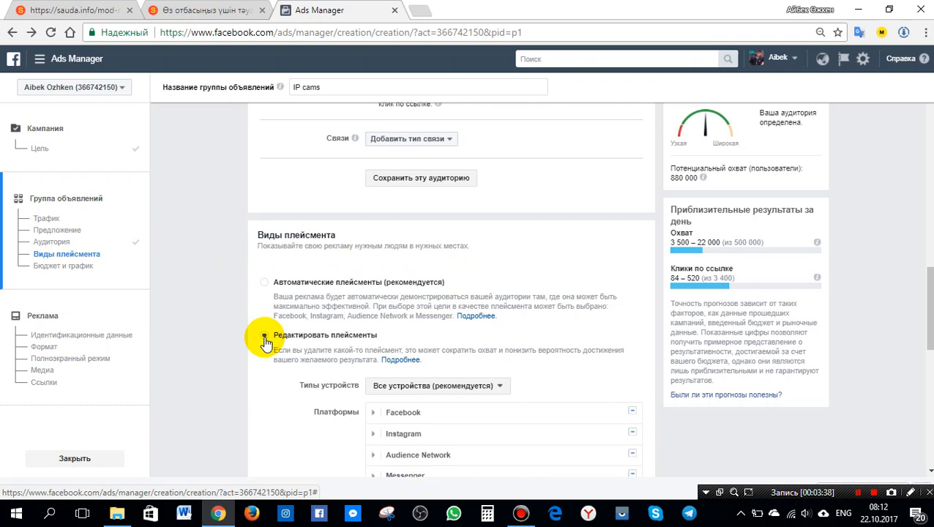
Exclude Instagram from the placement platforms and expand the Facebook placement list.
scroll(551, 344, down, 2)
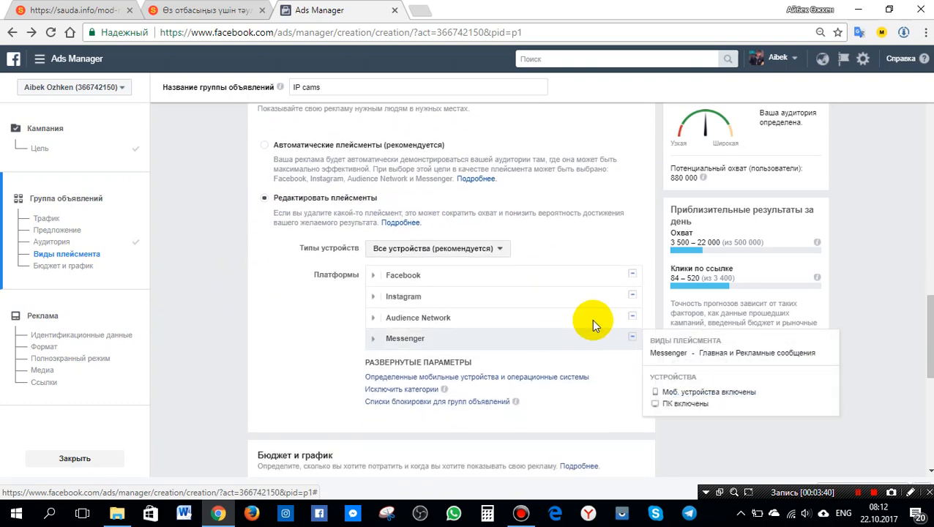
click(632, 295)
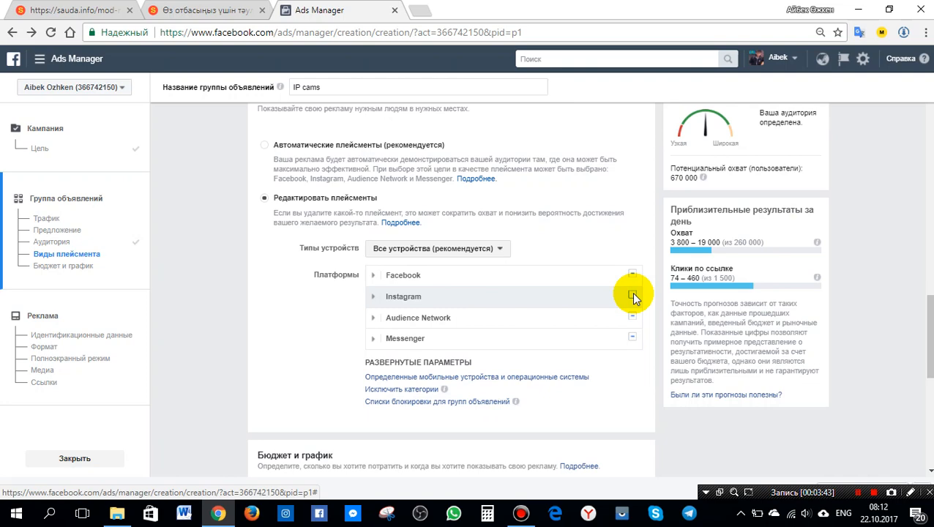
click(373, 276)
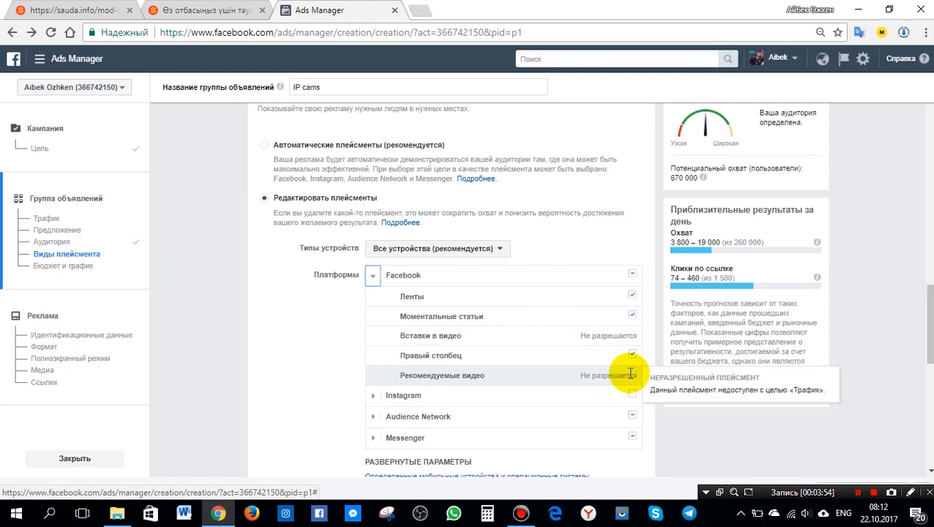
Set the daily budget to 5 $.
scroll(631, 377, down, 2)
scroll(631, 377, down, 3)
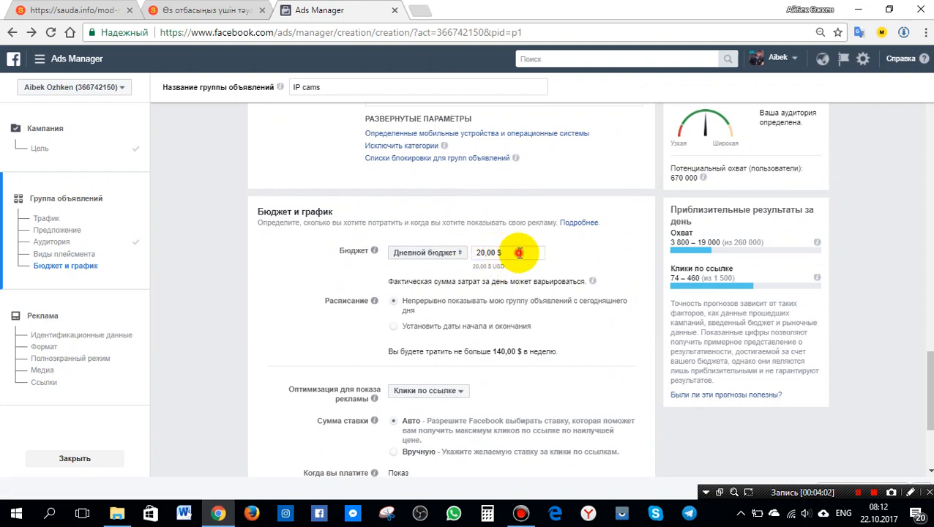
drag(518, 253, 417, 253)
text(5)
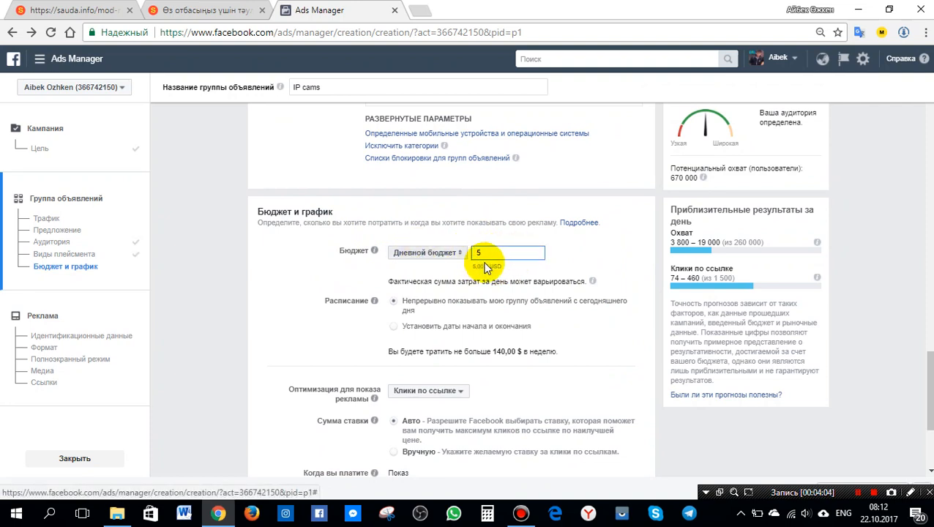
click(591, 247)
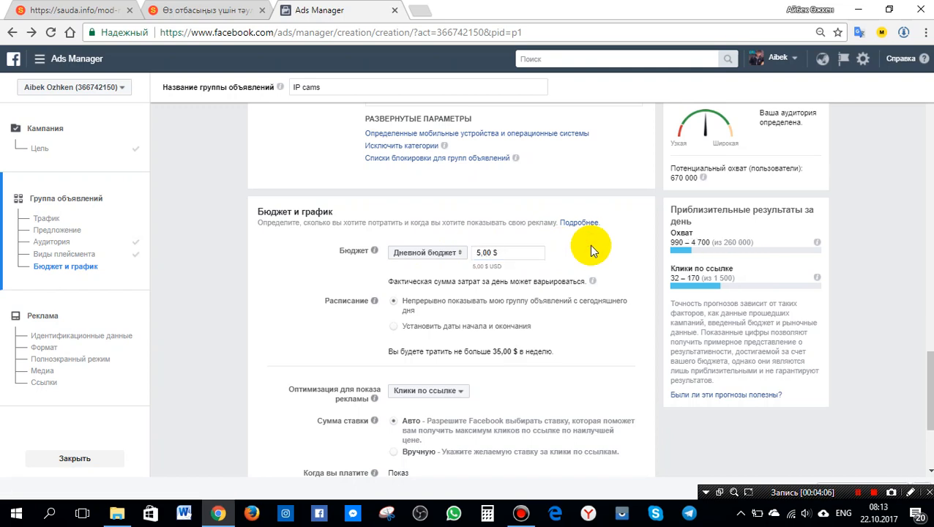
scroll(590, 248, down, 2)
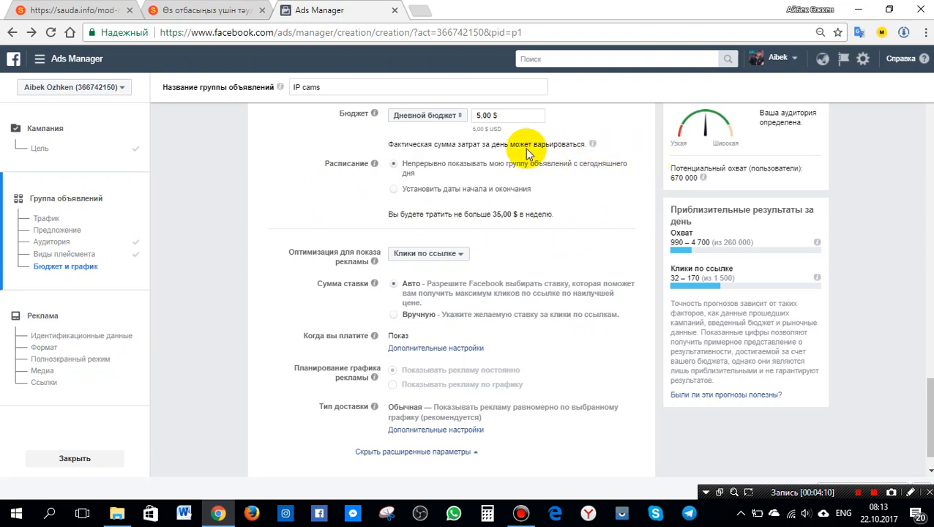
click(394, 189)
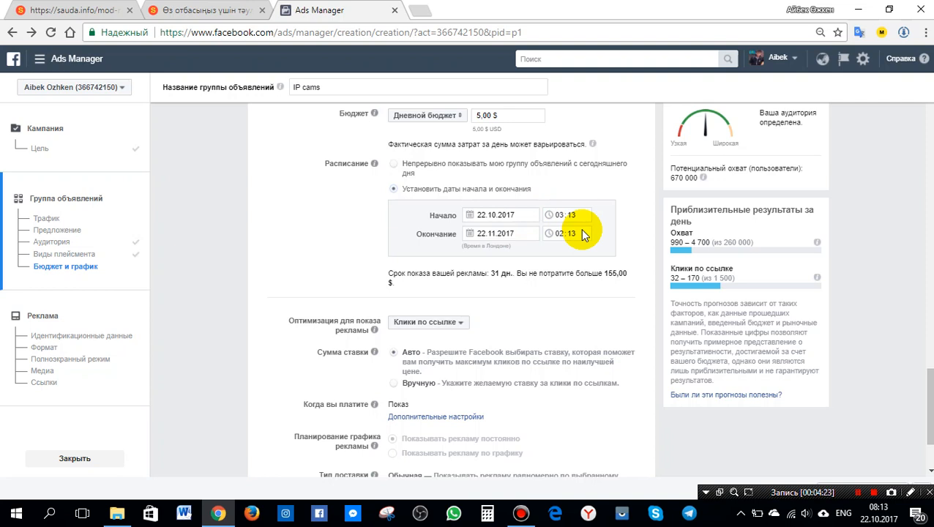
scroll(408, 205, up, 1)
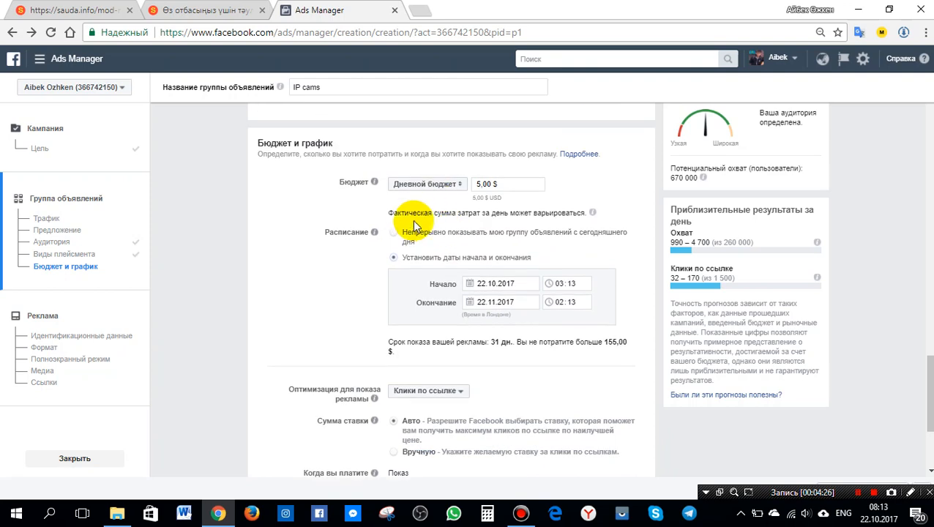
click(394, 235)
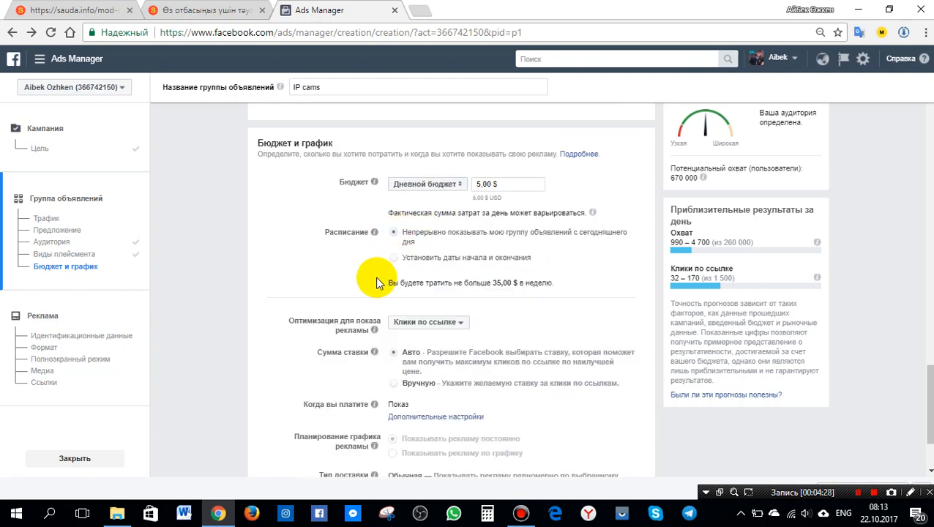
Review the available optimization options for ad delivery.
scroll(375, 280, down, 1)
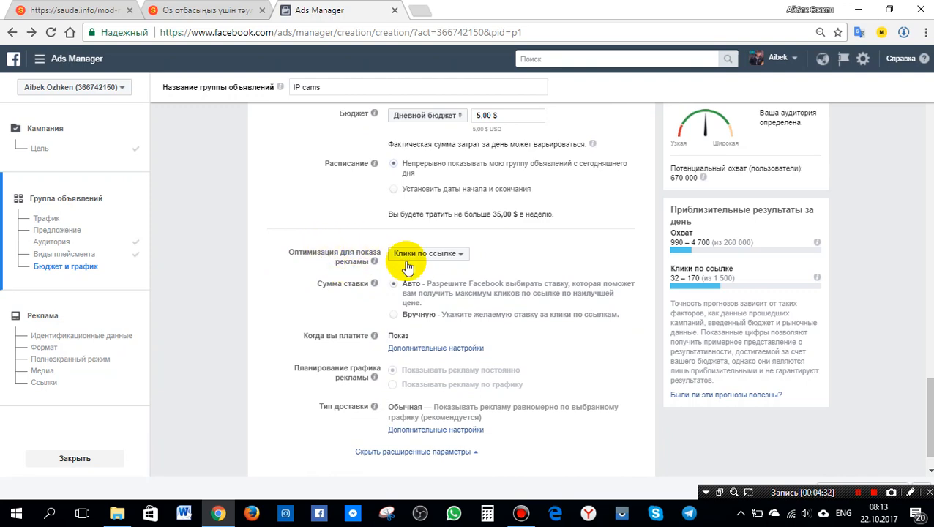
click(461, 257)
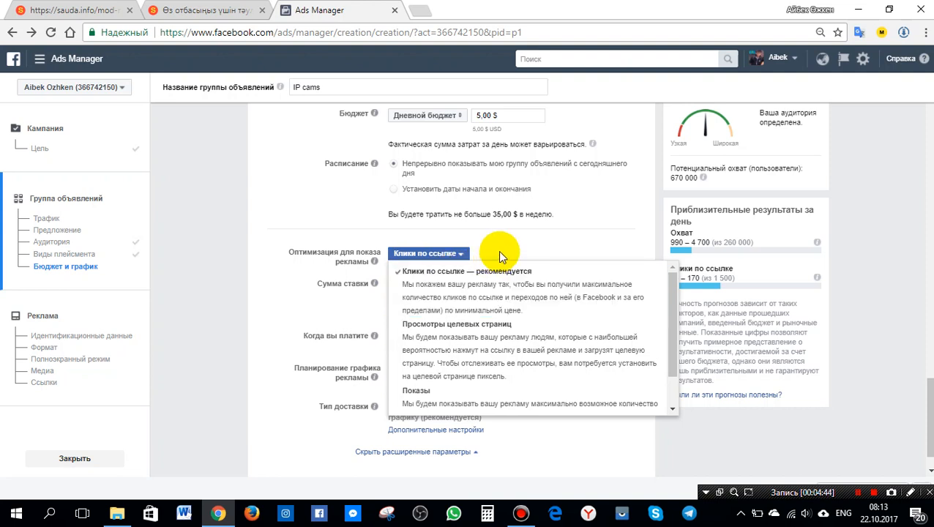
click(498, 250)
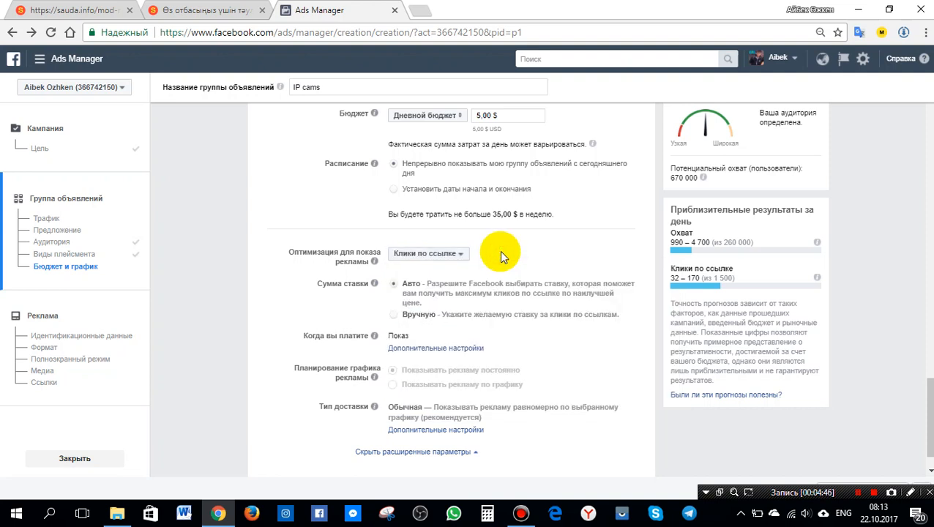
click(394, 314)
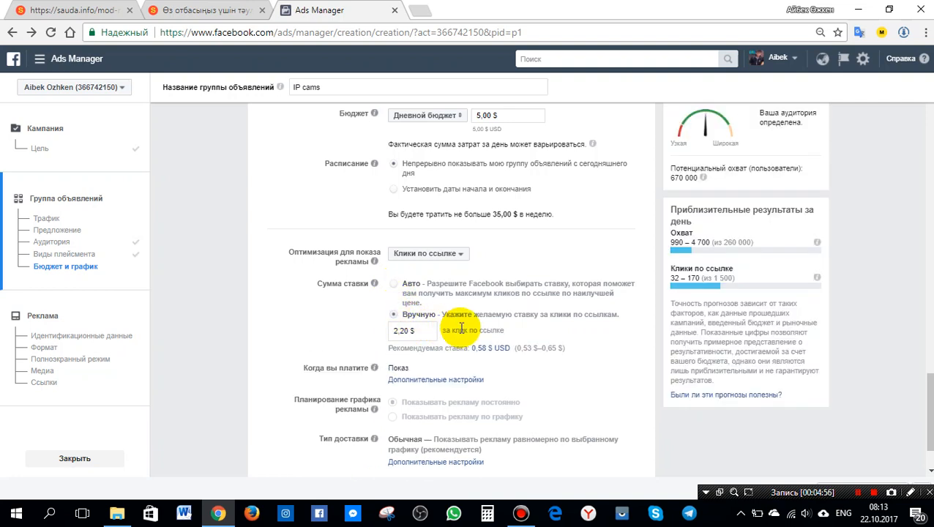
click(483, 350)
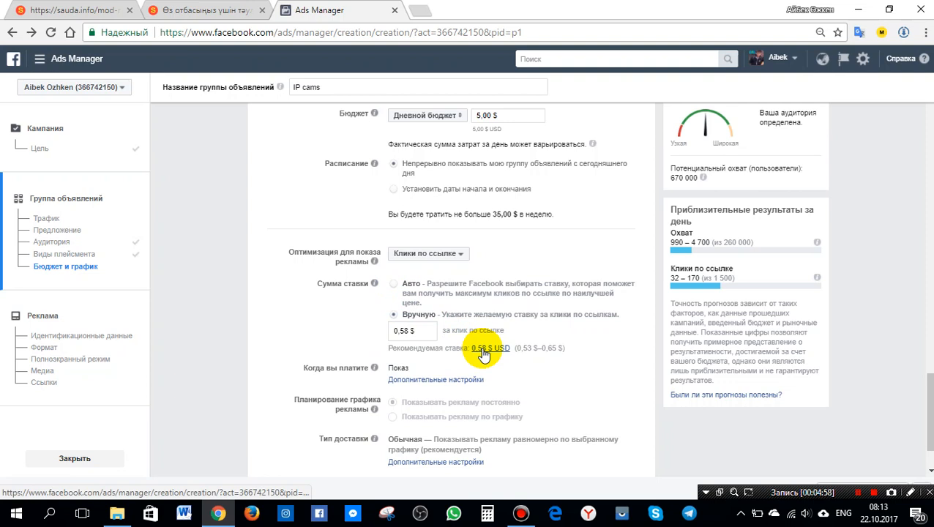
double_click(405, 331)
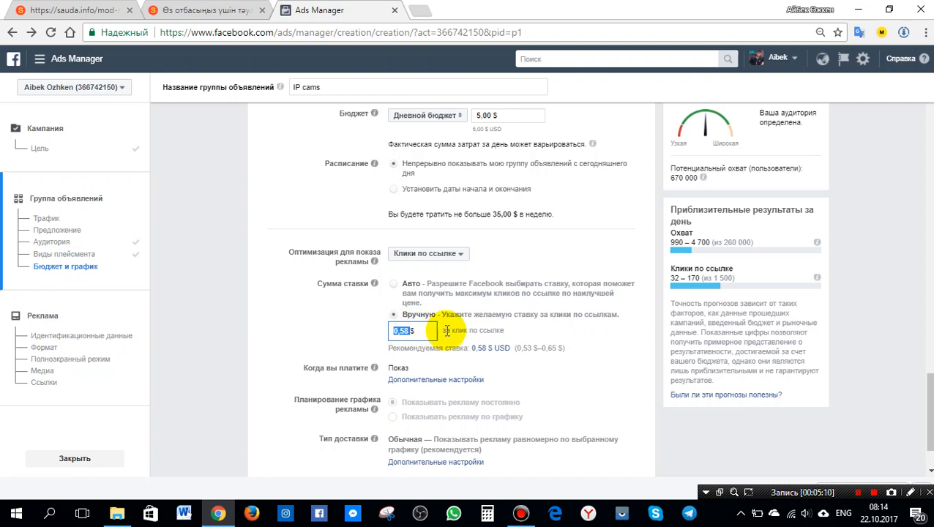
click(394, 284)
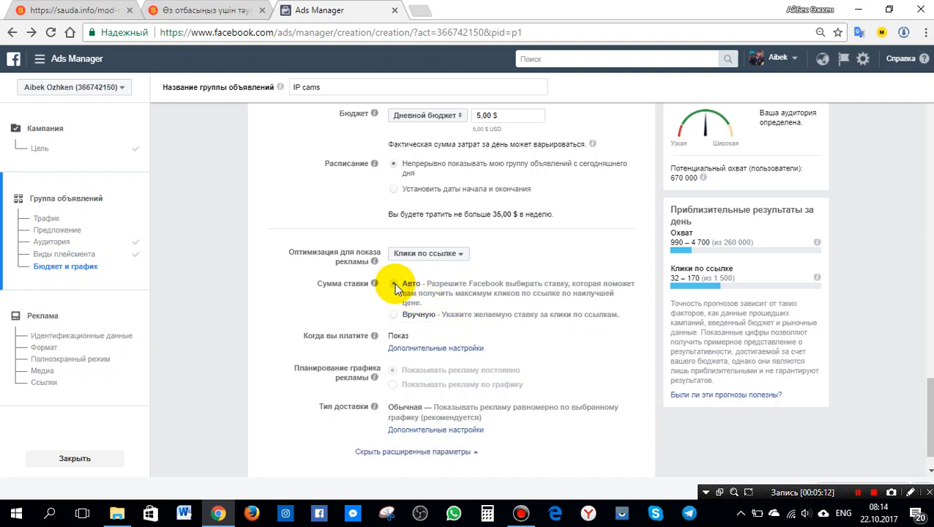
Set payment to be charged per link click (CPC) and continue to the ad setup.
scroll(460, 323, down, 1)
click(461, 308)
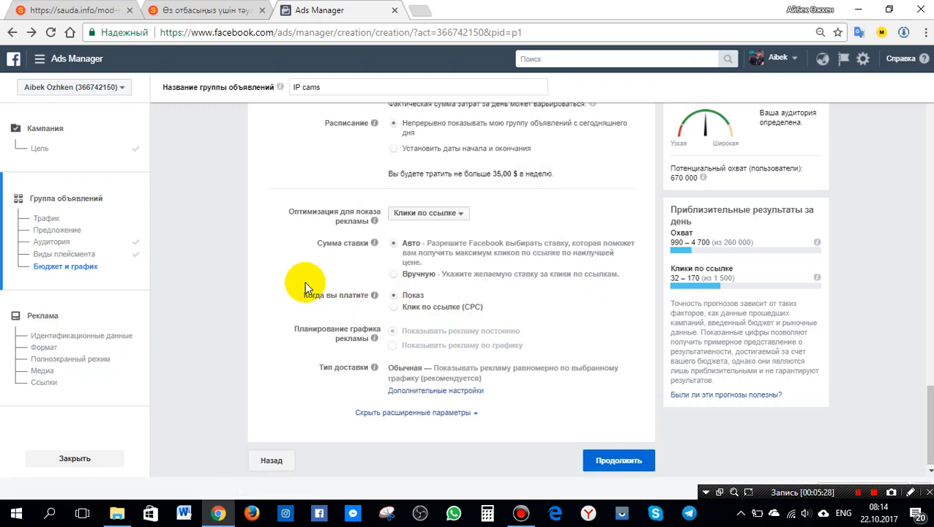
click(394, 308)
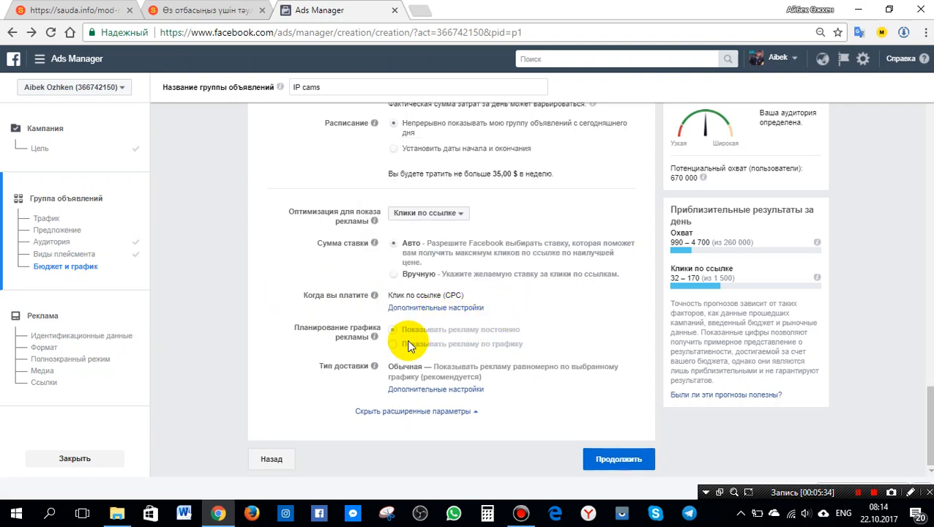
mouse_move(374, 366)
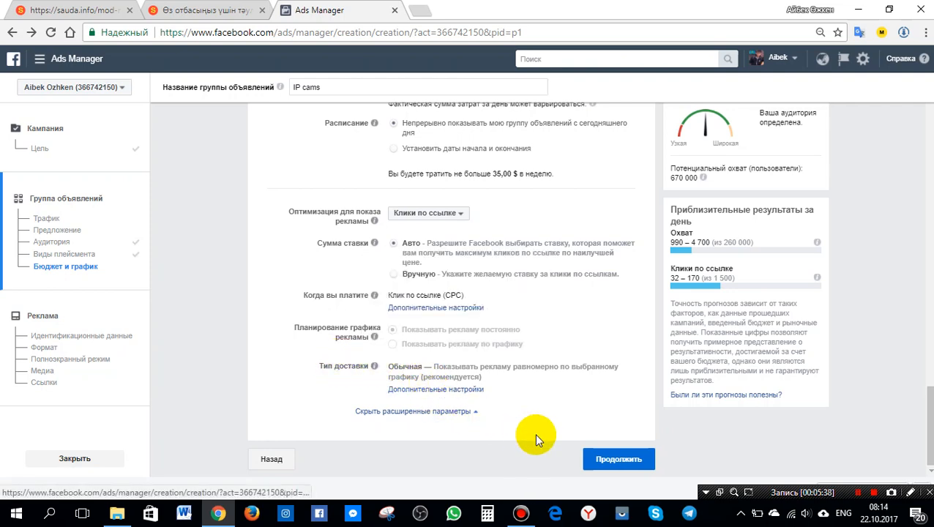
click(634, 459)
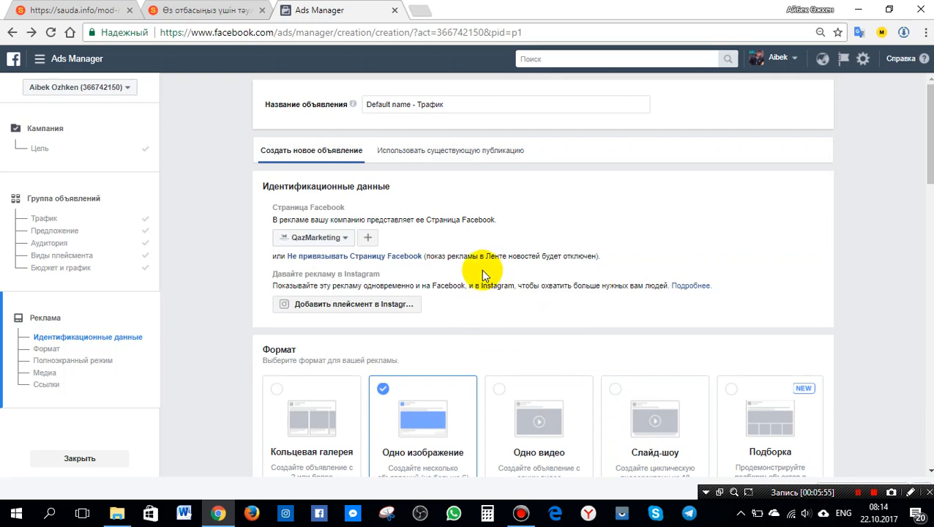
Compare the ad formats and choose the Single video format.
scroll(479, 271, down, 2)
scroll(476, 265, up, 1)
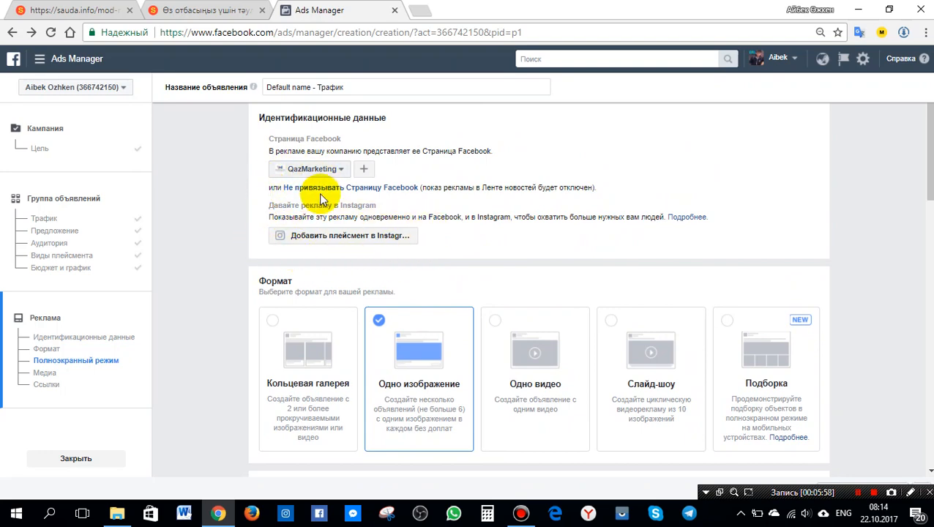
scroll(510, 285, down, 2)
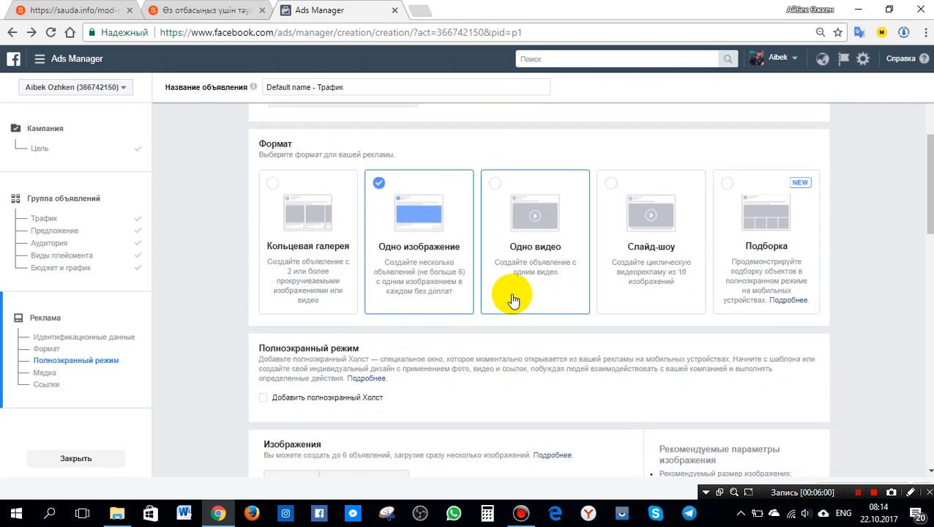
click(538, 220)
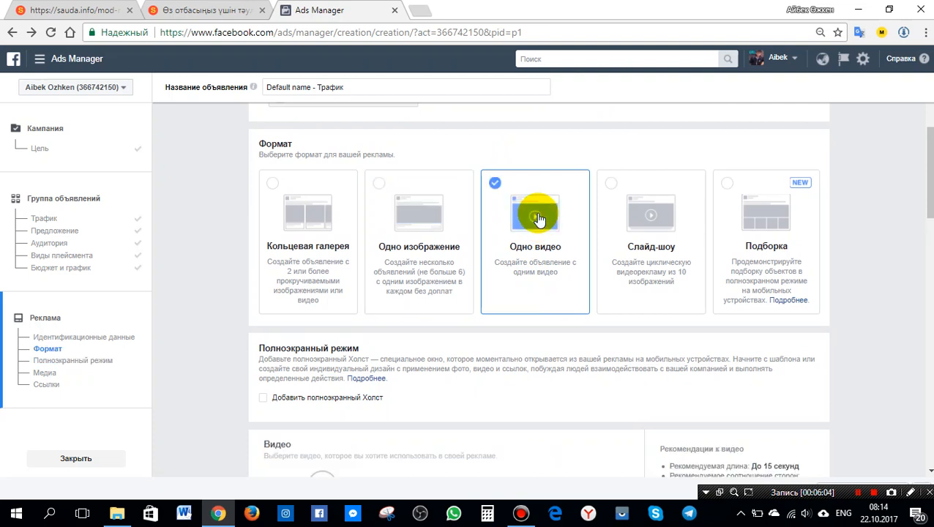
click(421, 221)
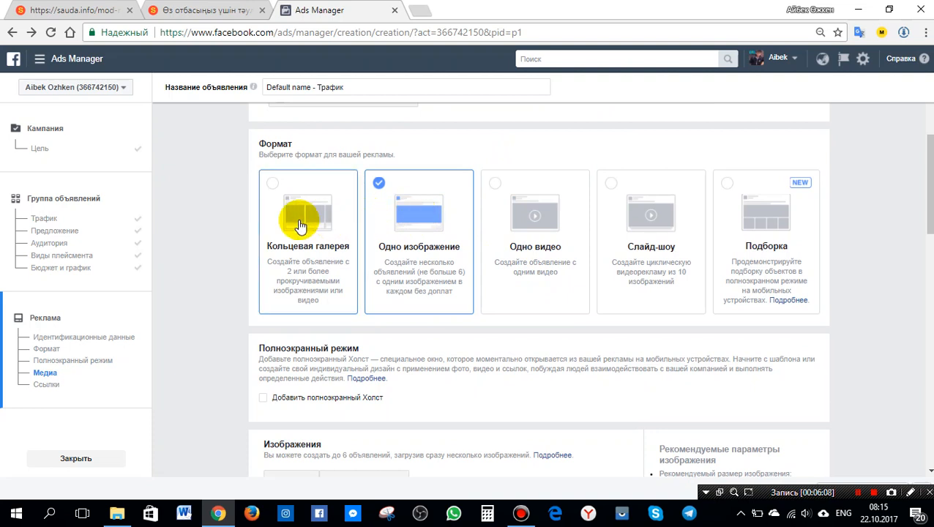
click(299, 225)
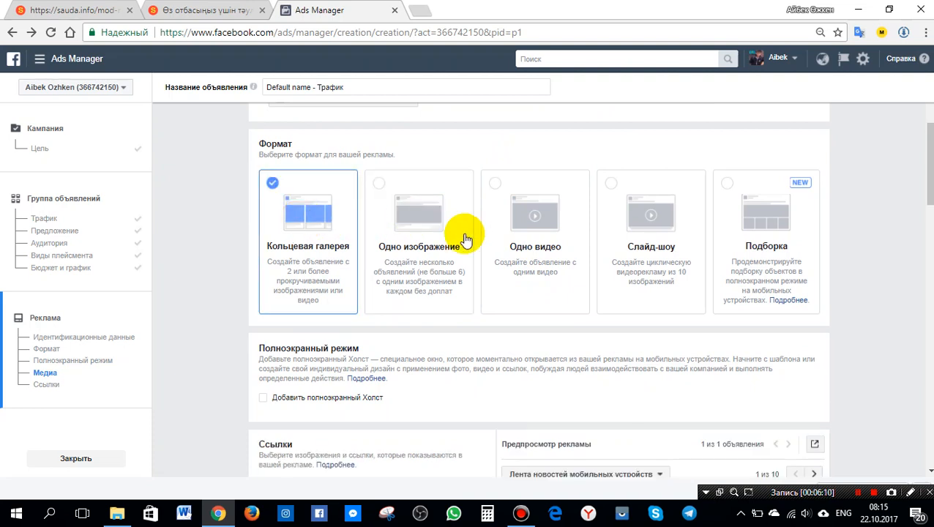
click(652, 229)
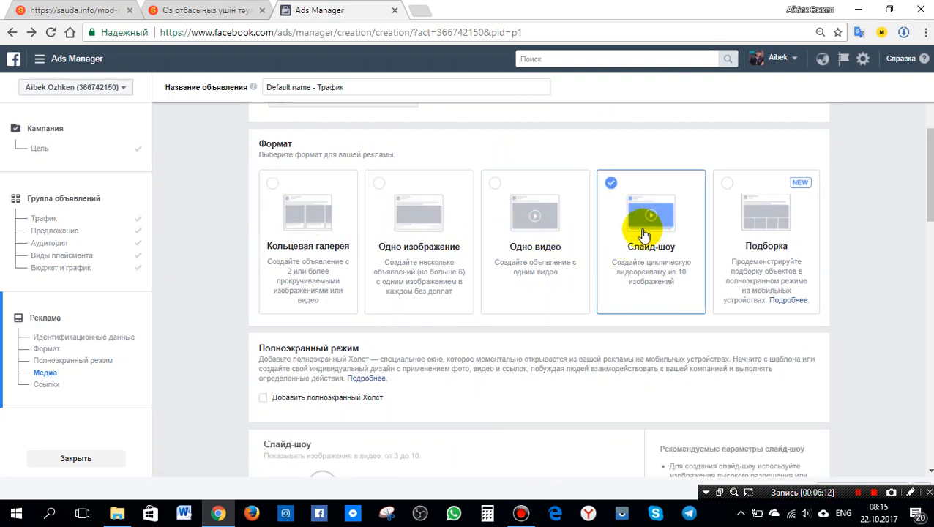
click(532, 219)
Upload the video SAS-IPCAM300W - Oplaadbare IP-Camera voor Binnen (promo) - DUT.mp4 for the ad.
scroll(534, 216, down, 4)
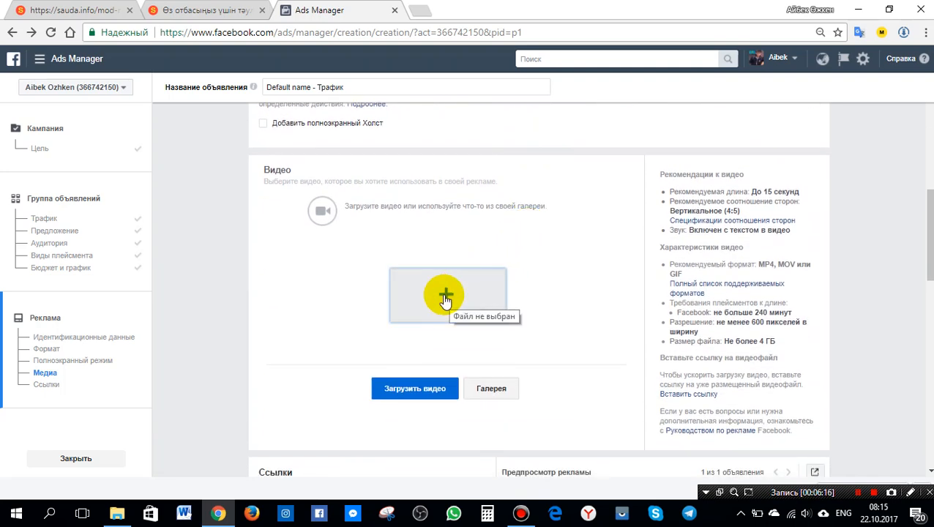
click(443, 296)
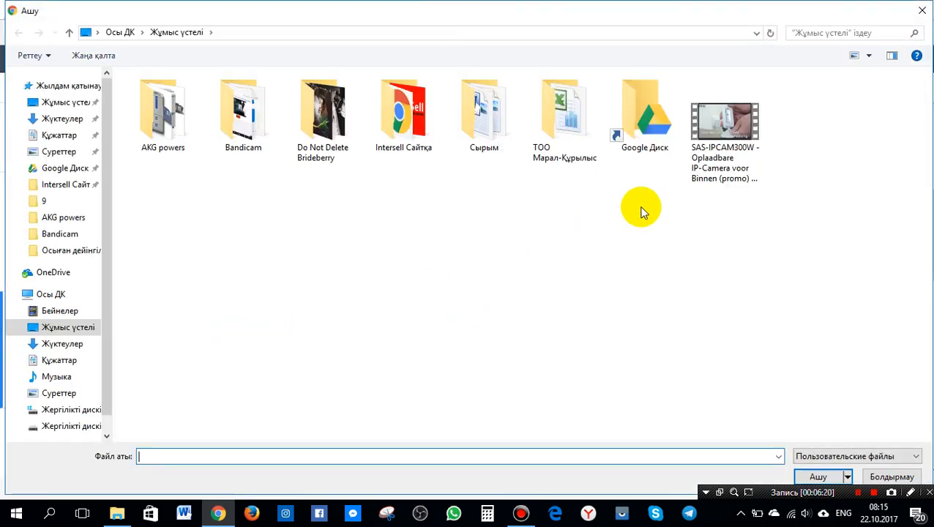
double_click(703, 167)
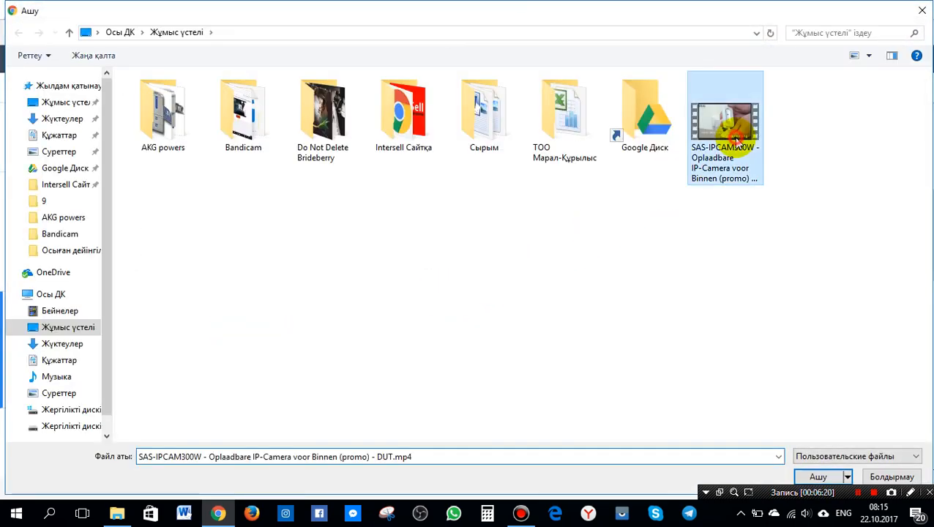
scroll(628, 259, down, 4)
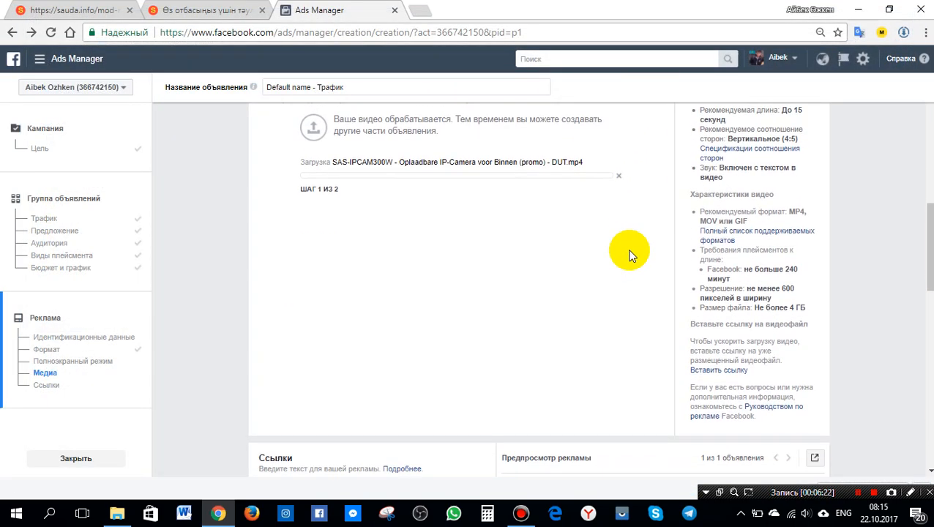
scroll(631, 256, down, 1)
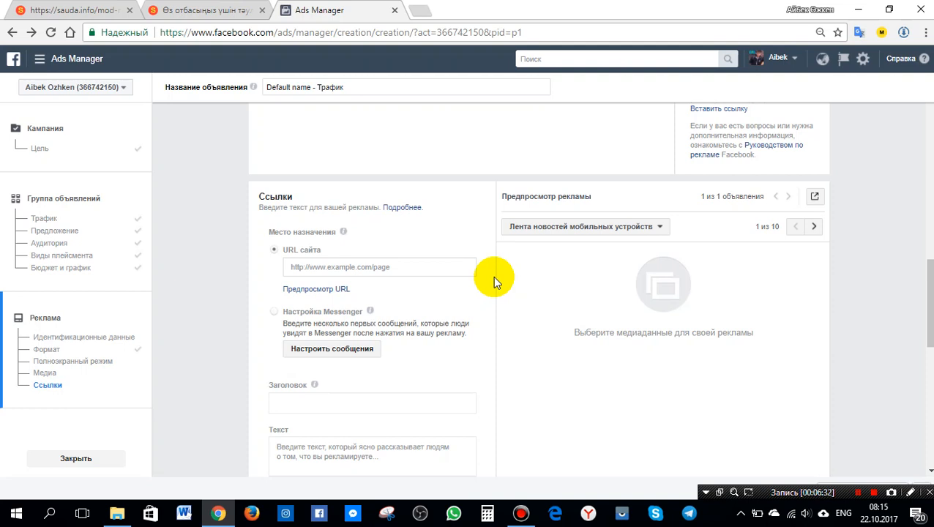
click(85, 10)
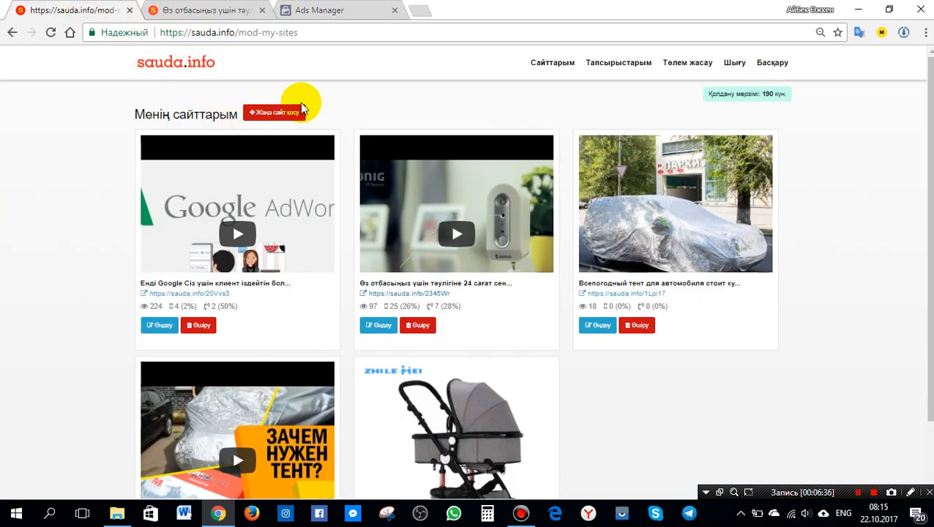
click(558, 64)
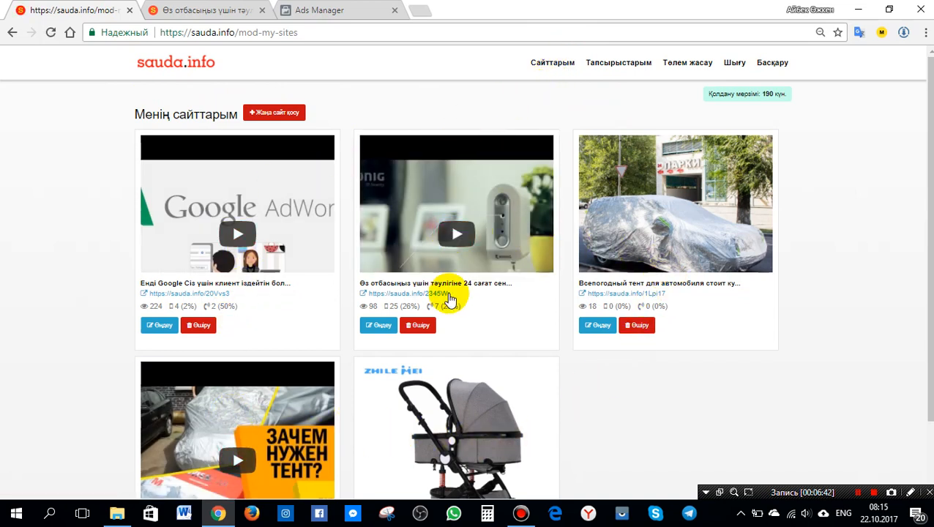
drag(450, 293, 372, 294)
key(ctrl+c)
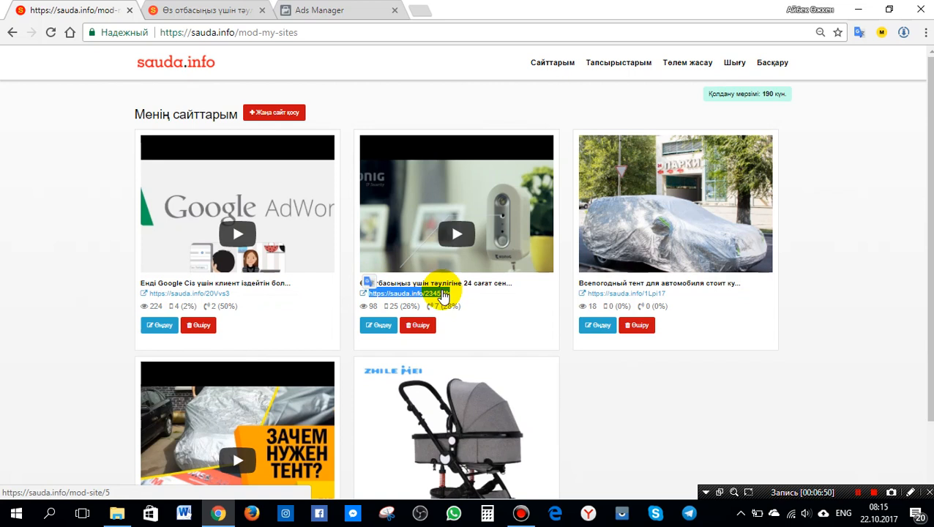
right_click(444, 295)
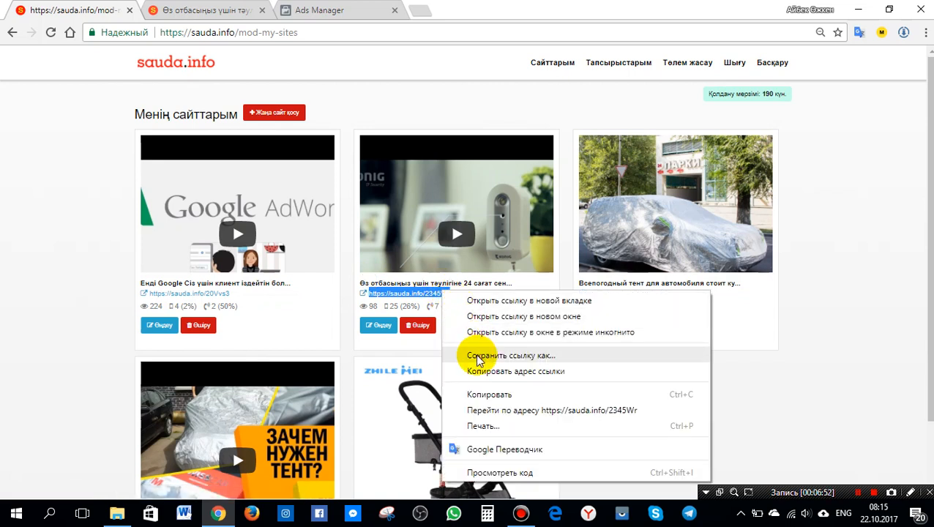
click(481, 395)
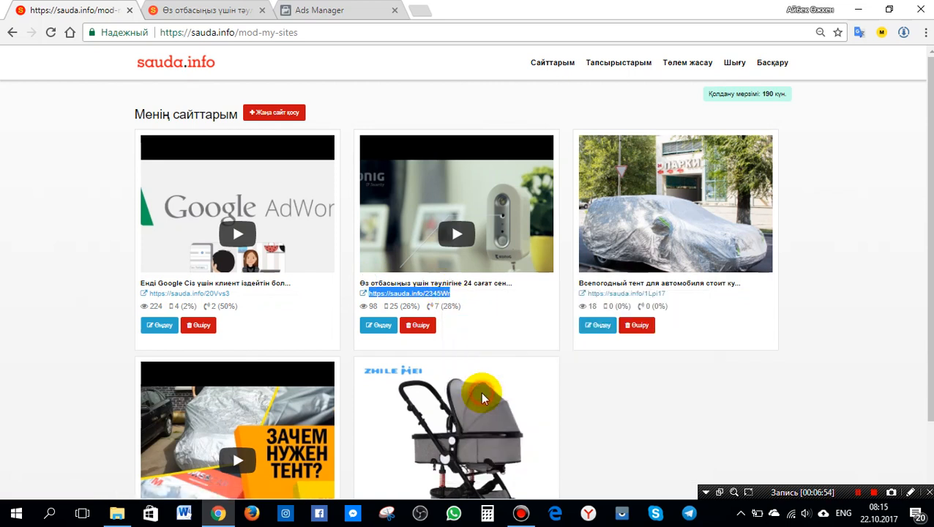
click(488, 311)
click(350, 10)
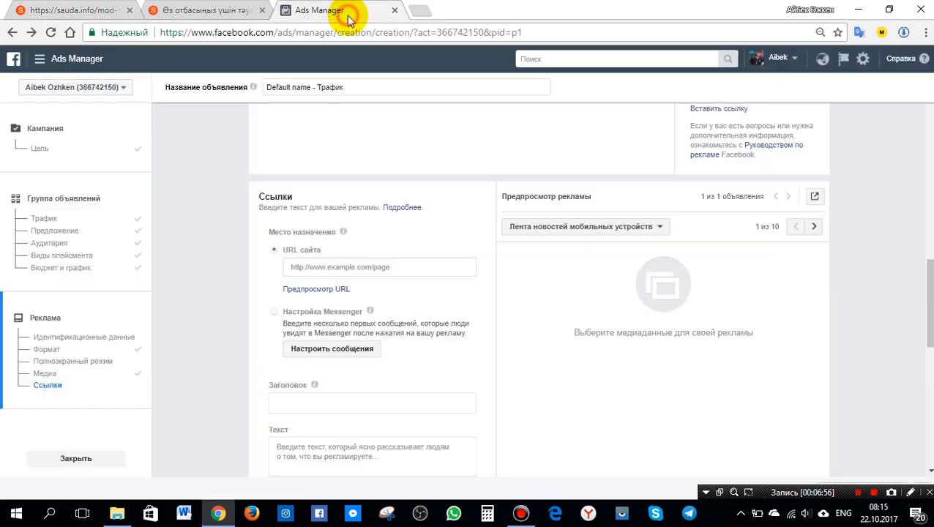
click(313, 269)
key(ctrl+v)
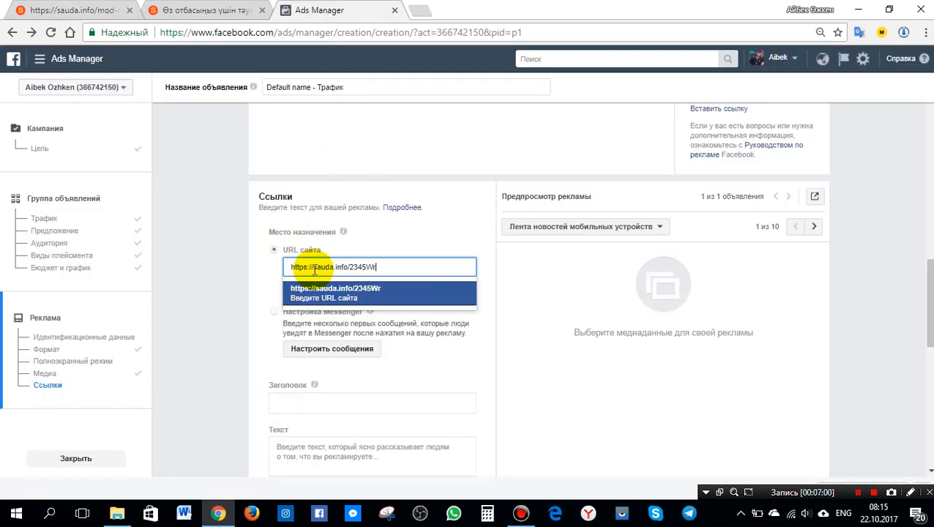
click(489, 270)
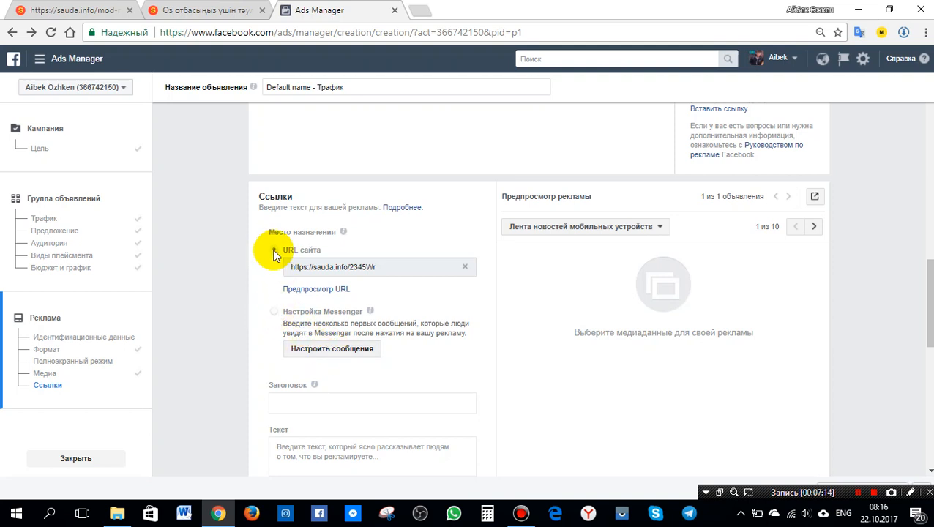
scroll(434, 371, down, 2)
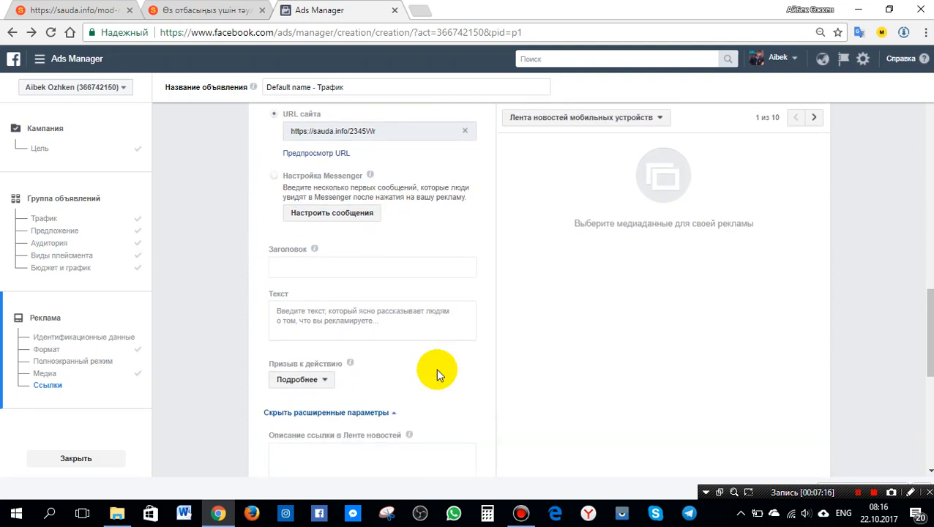
Copy the landing page's main heading and paste it as the ad headline "Өз отбасыңыз үшін тәулігіне 24 сағат сенімді болғыңыз келе ме?".
click(425, 262)
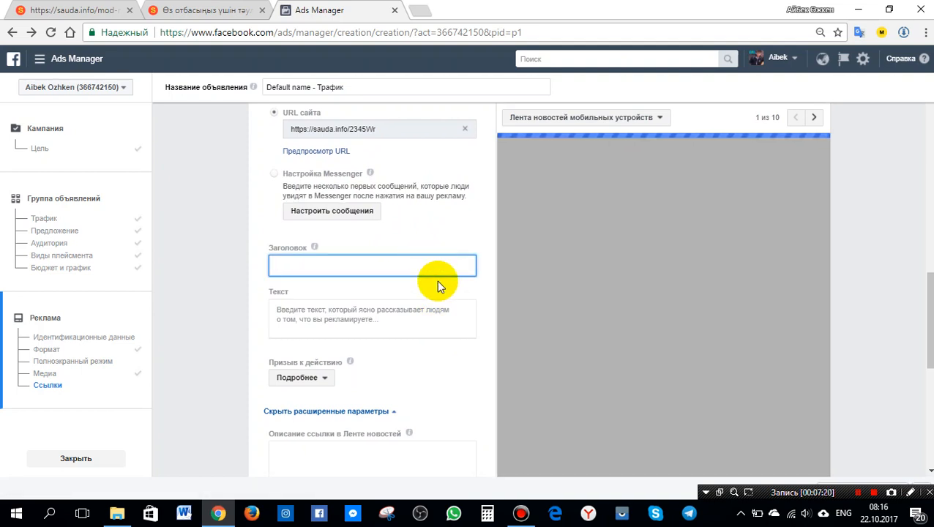
click(231, 11)
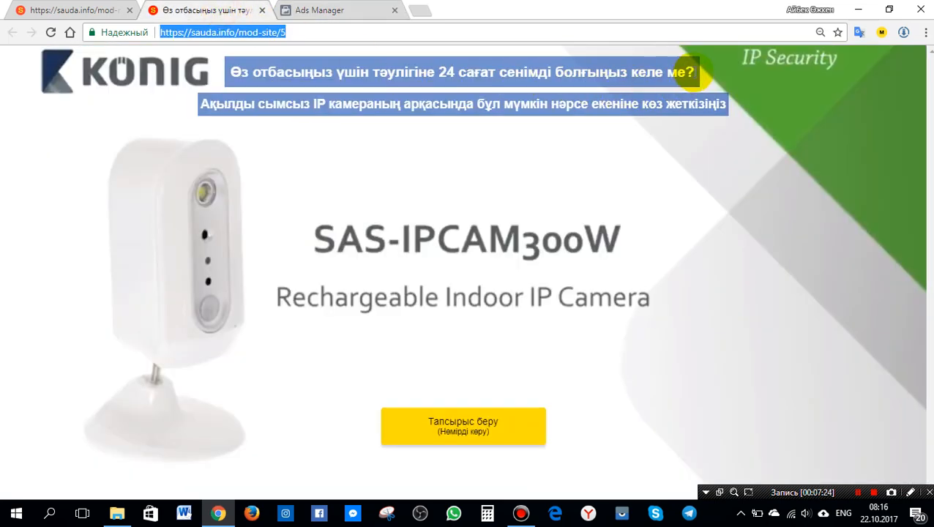
click(677, 71)
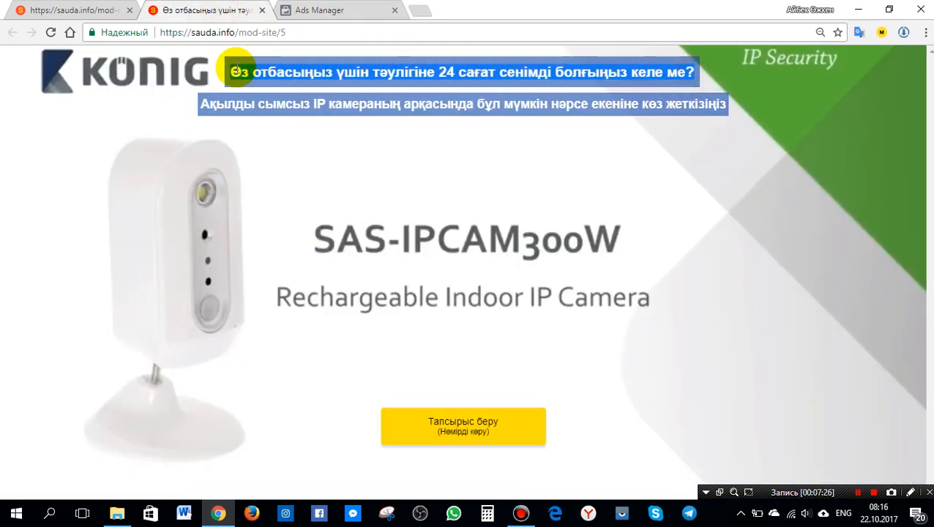
click(308, 11)
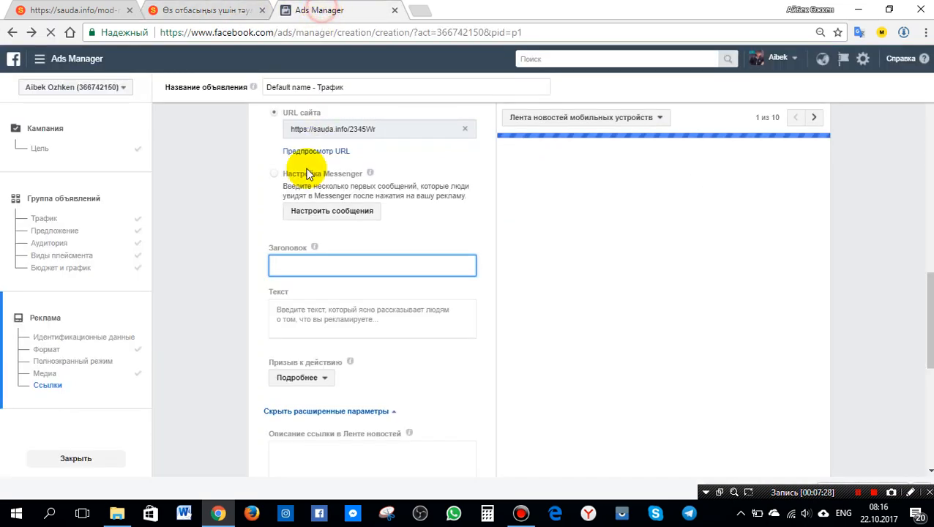
text(Өз отбасыңыз үшін тәулігіне 24 сағат сенімді болғыңыз келе ме?)
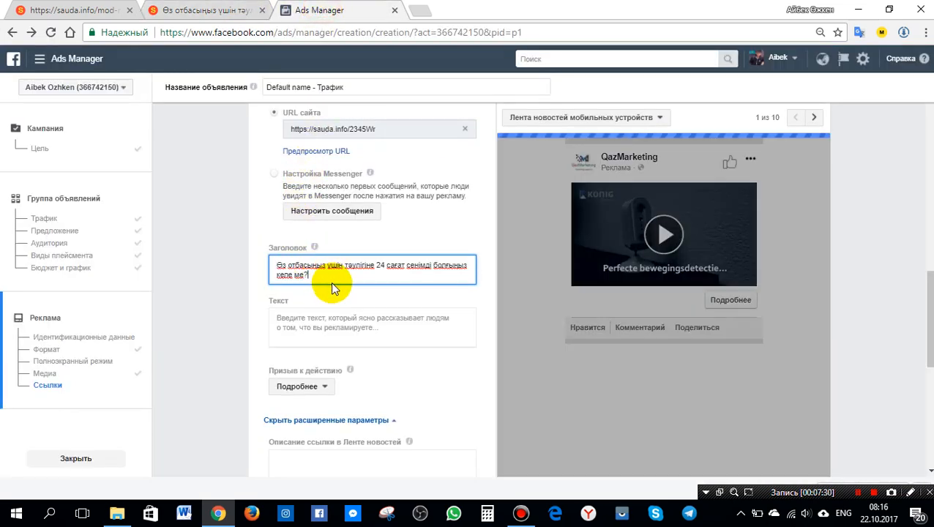
Copy the landing page's subheading and paste it as the ad text "Ақылды сымсыз IP камераның арқасында бұл мүмкін нәрсе екеніне көз жеткізіңіз".
click(331, 316)
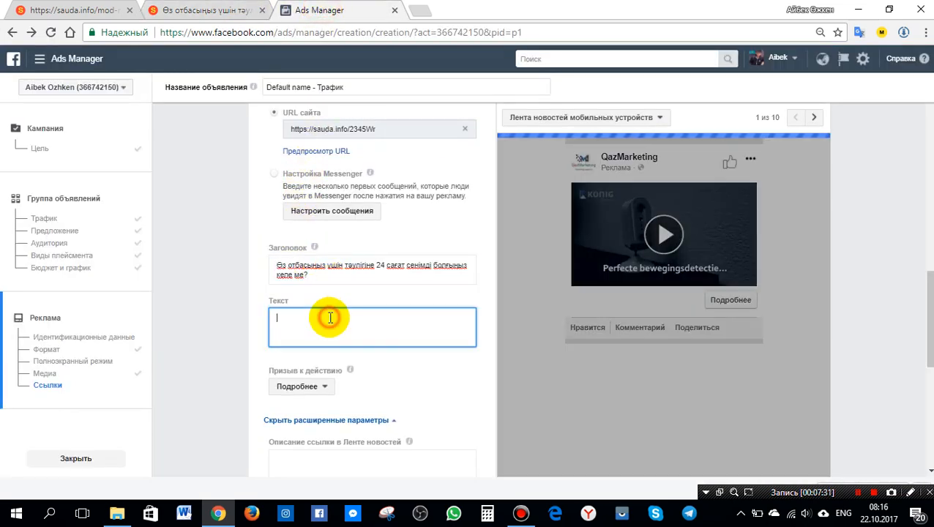
click(209, 10)
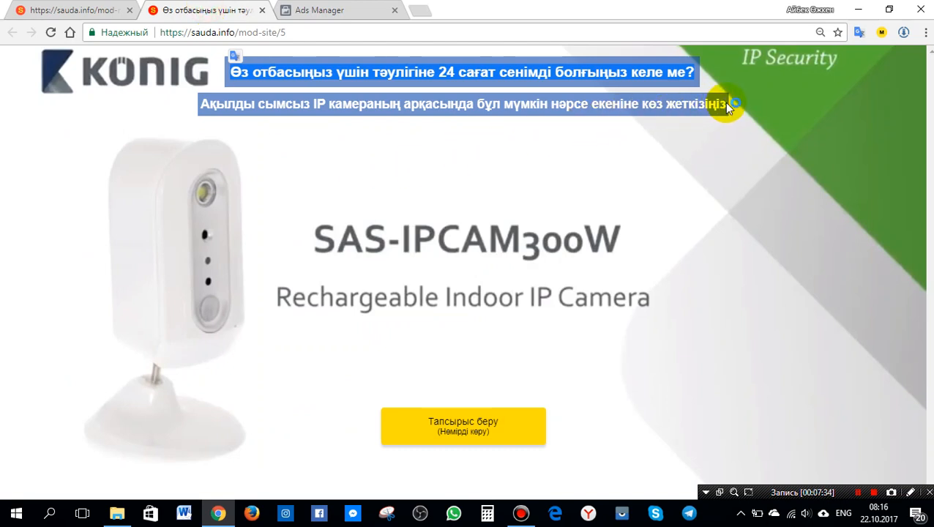
drag(727, 107, 201, 105)
key(ctrl+c)
click(320, 10)
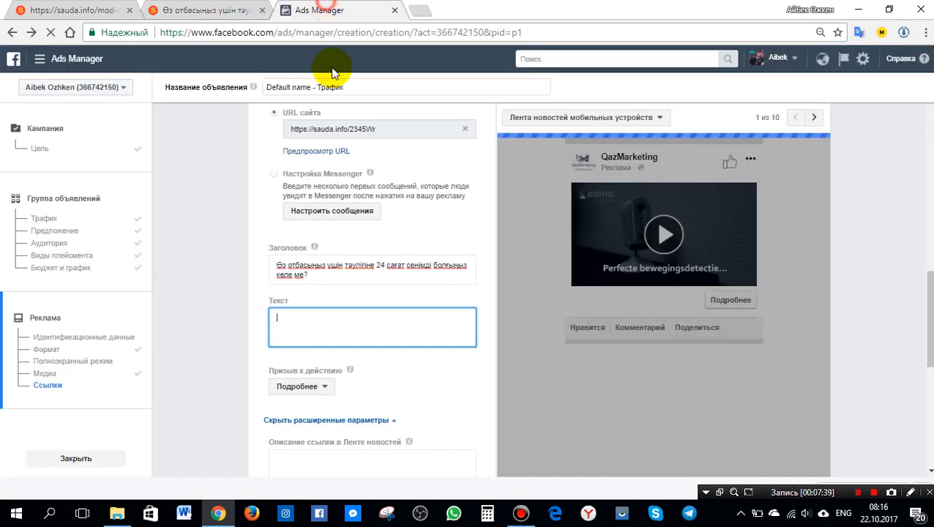
key(ctrl+v)
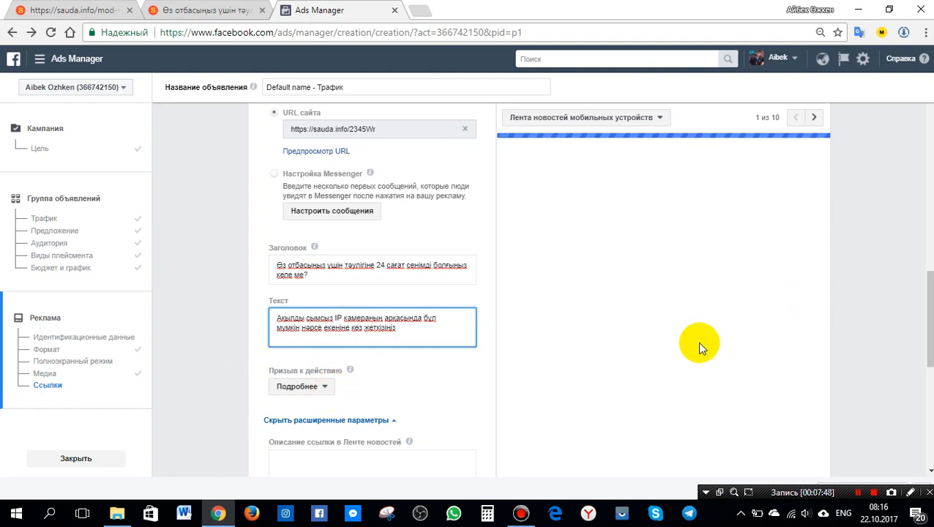
Review the call-to-action options and choose Подробнее as the ad's button.
click(323, 382)
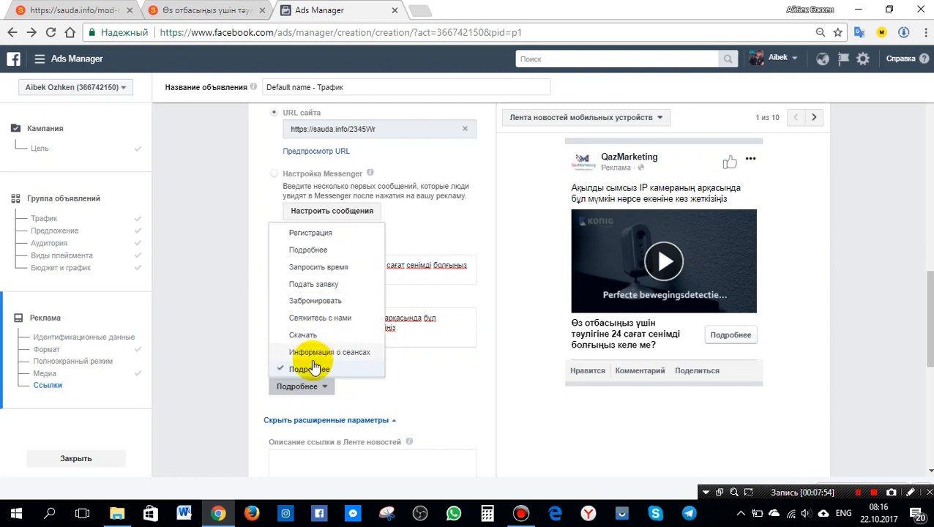
scroll(333, 331, up, 1)
scroll(335, 332, down, 2)
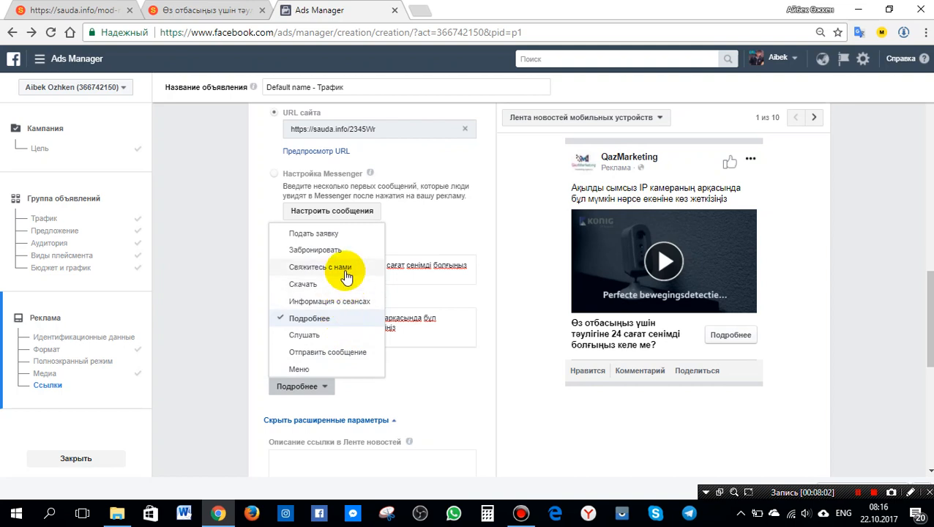
scroll(333, 384, up, 4)
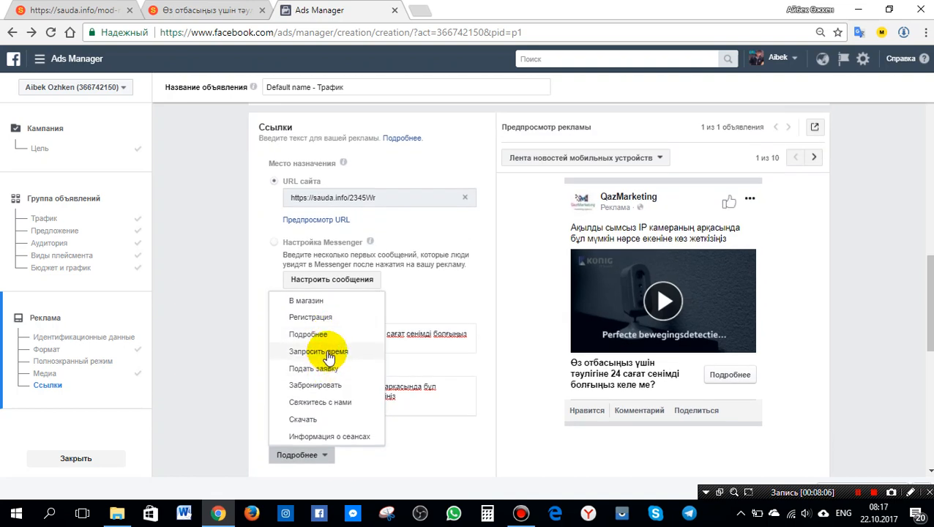
click(363, 335)
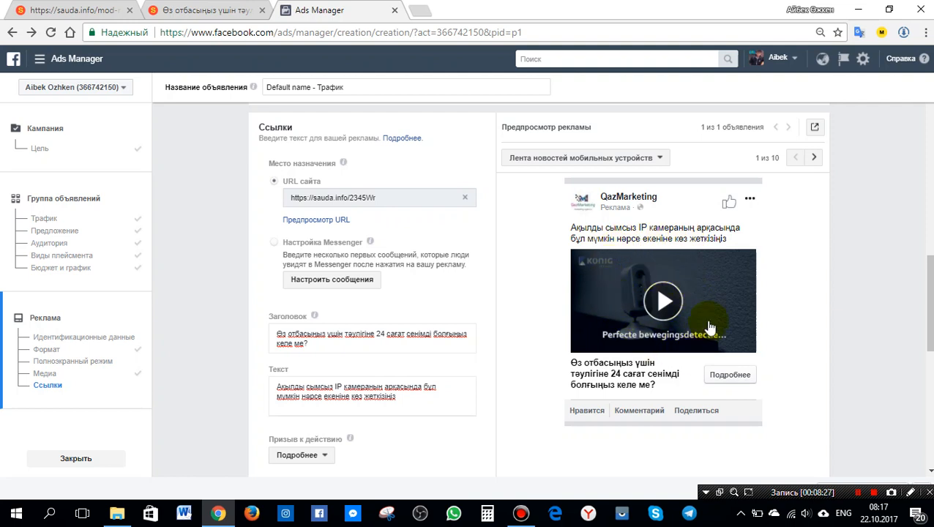
Step through the ad previews for each of the ten placements.
click(814, 158)
click(815, 158)
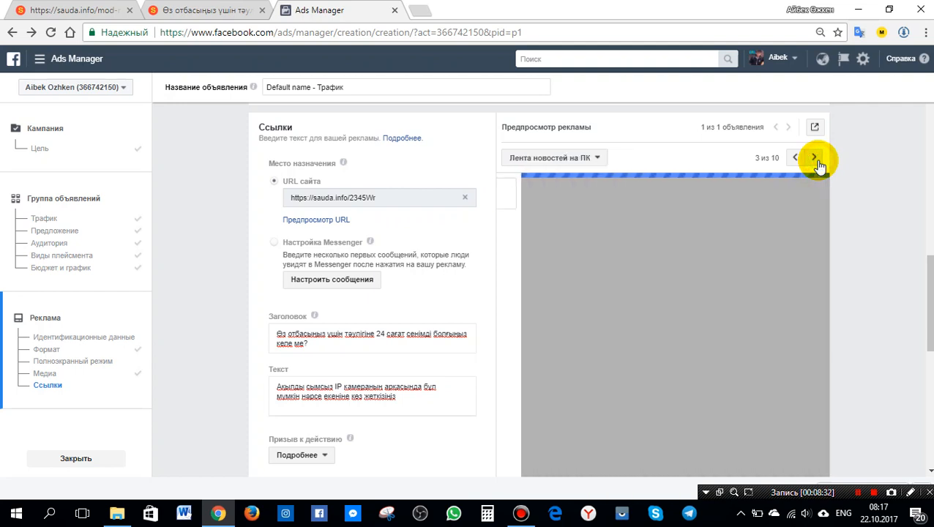
scroll(814, 182, down, 1)
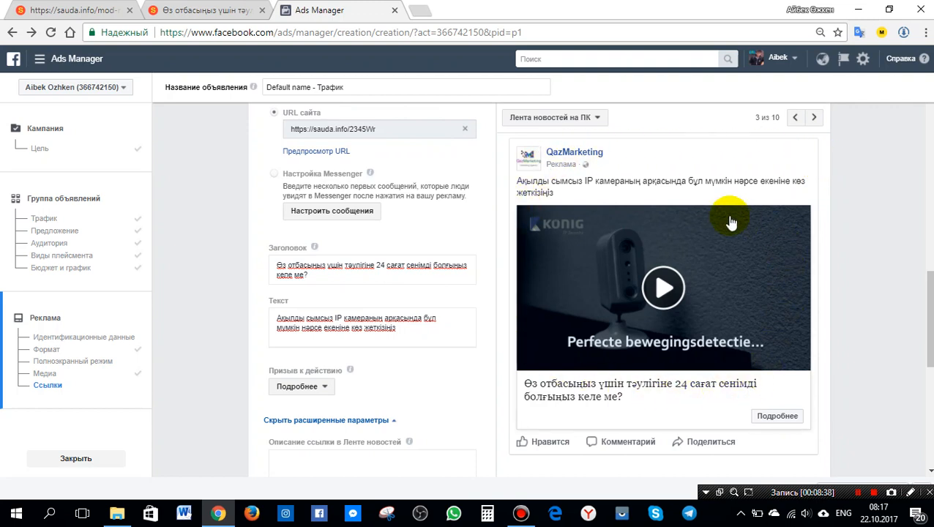
click(813, 118)
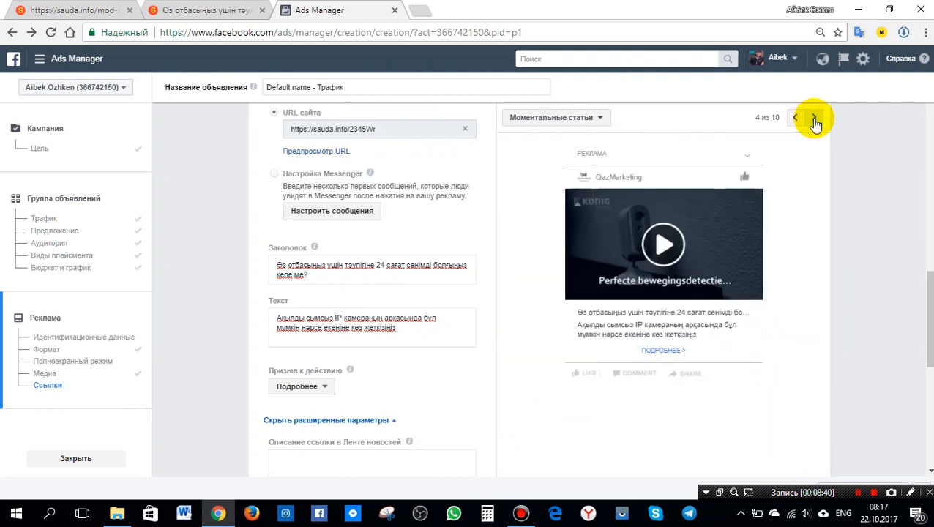
click(814, 119)
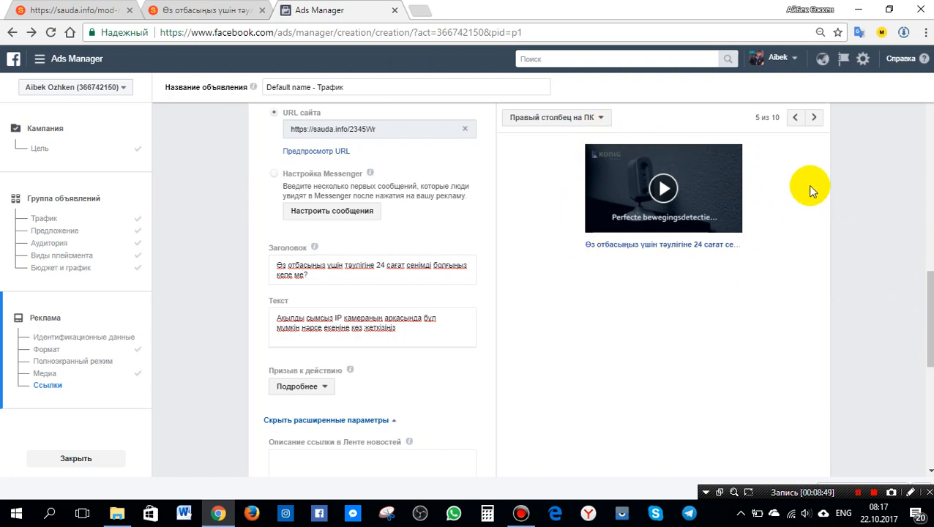
click(815, 119)
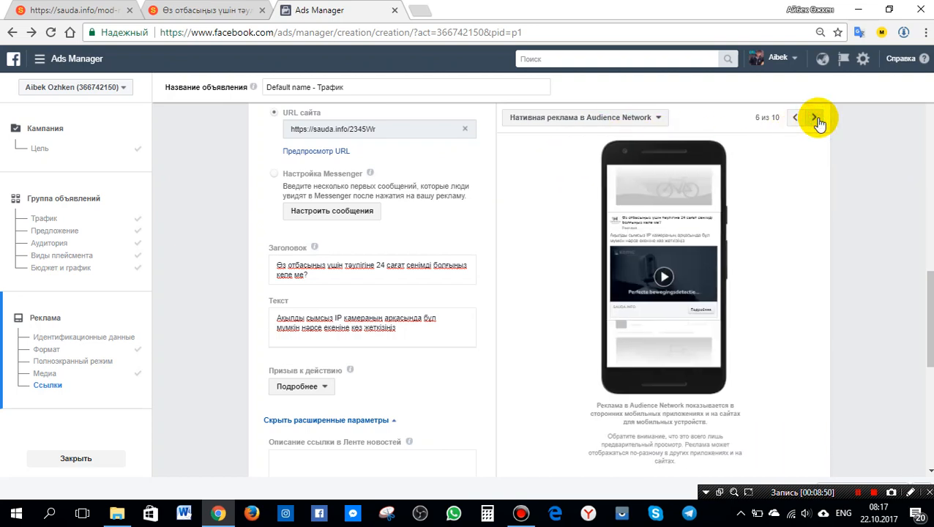
click(816, 119)
click(815, 119)
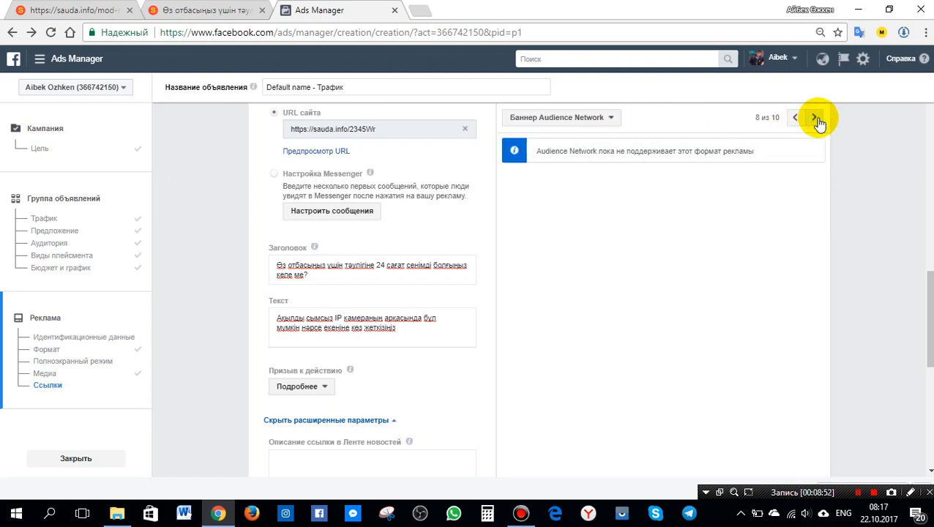
click(815, 118)
click(816, 118)
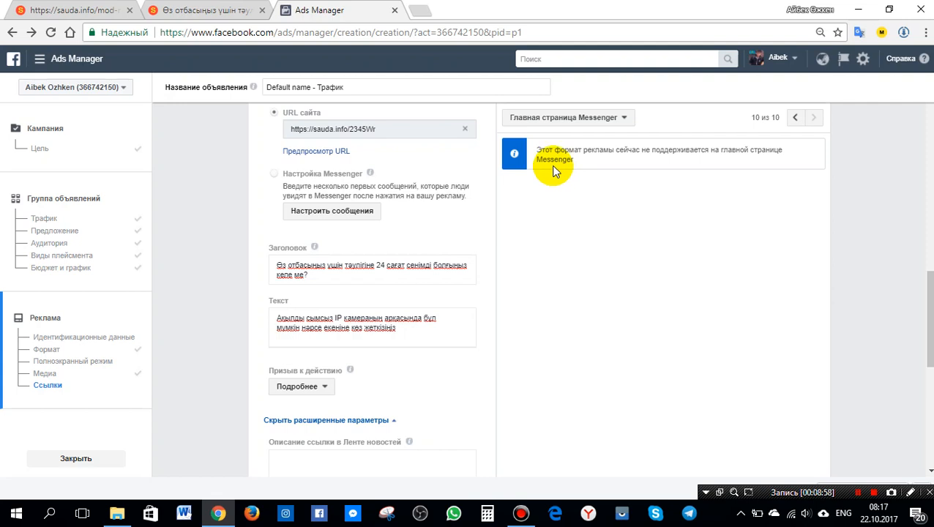
click(605, 160)
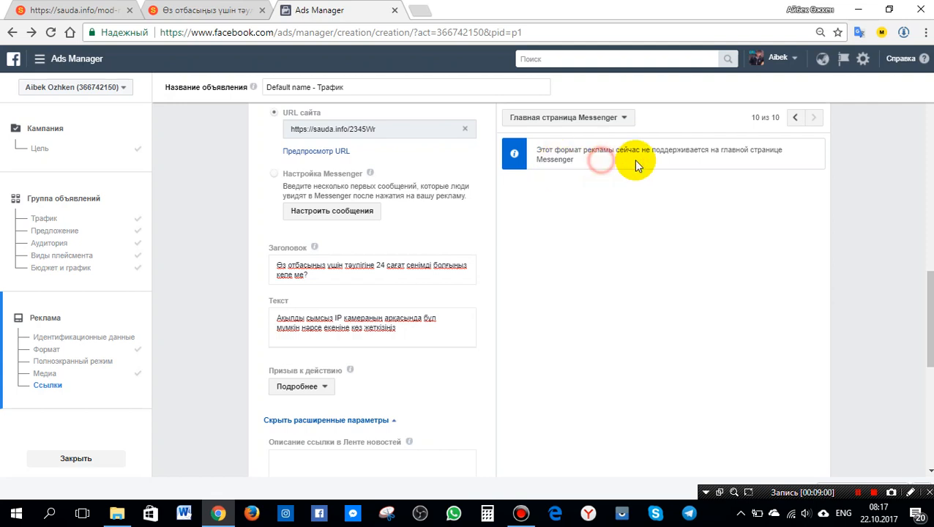
click(798, 120)
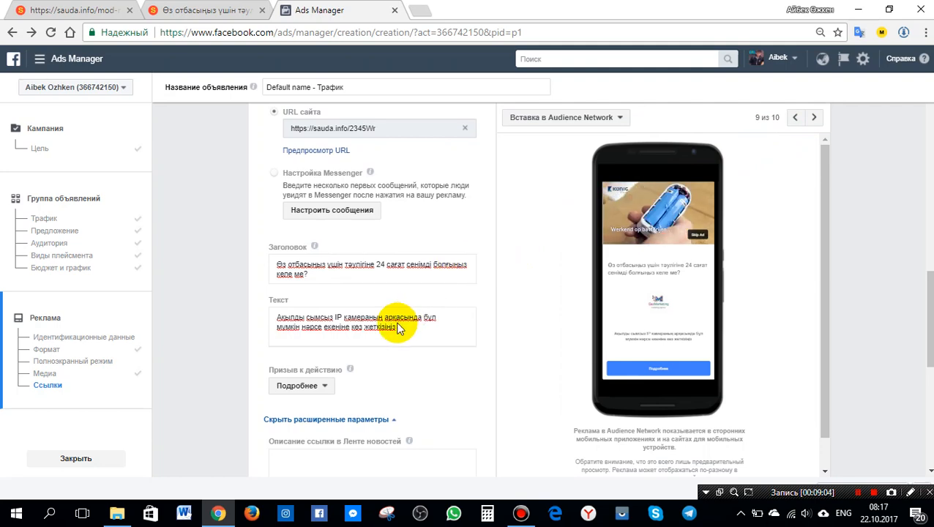
Confirm the ad to submit the campaign.
scroll(406, 318, down, 3)
scroll(399, 322, down, 3)
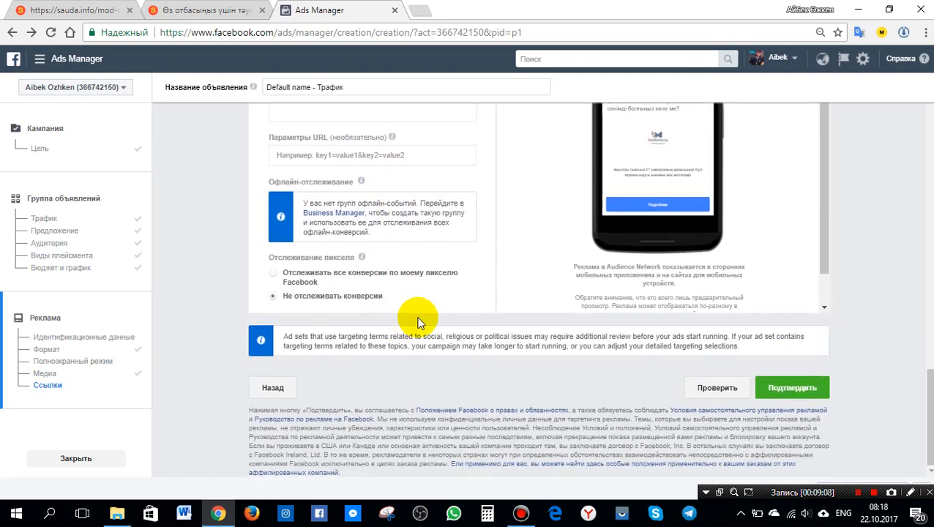
scroll(414, 322, up, 10)
scroll(418, 322, up, 5)
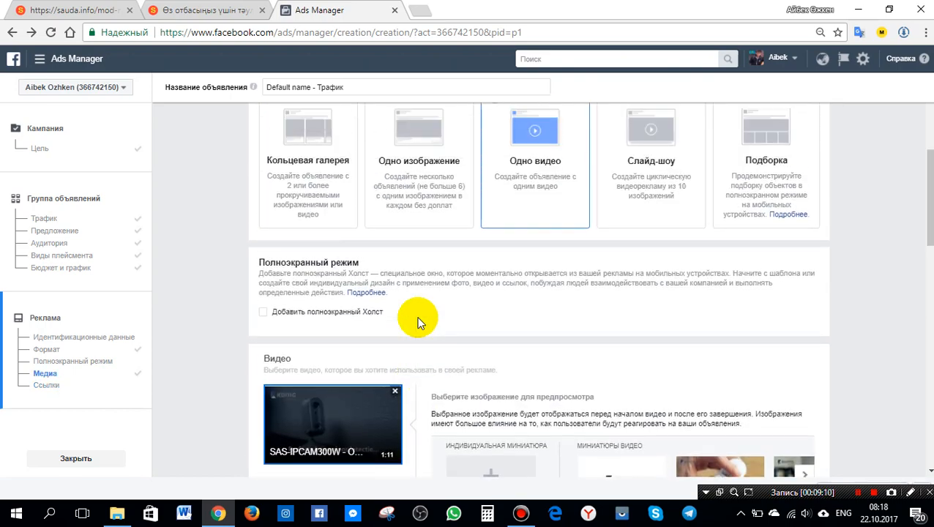
scroll(421, 320, down, 6)
scroll(542, 329, down, 8)
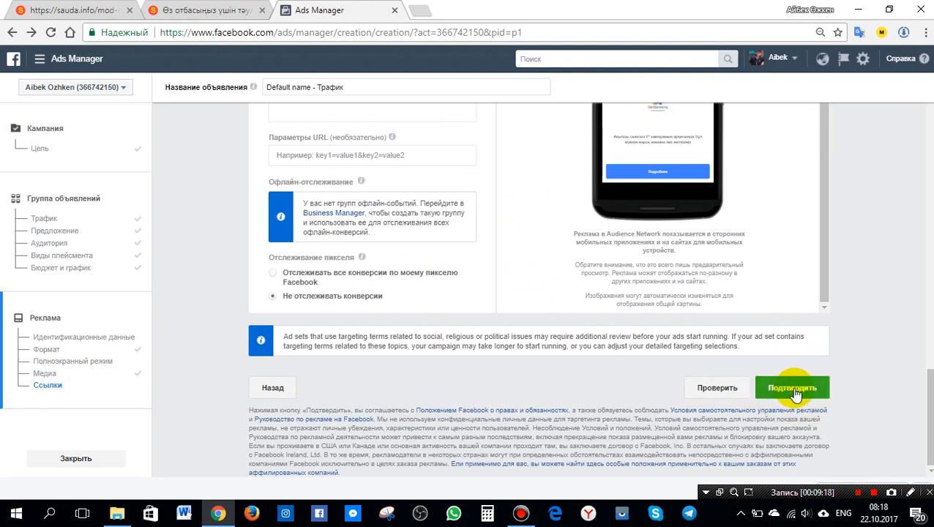
click(794, 388)
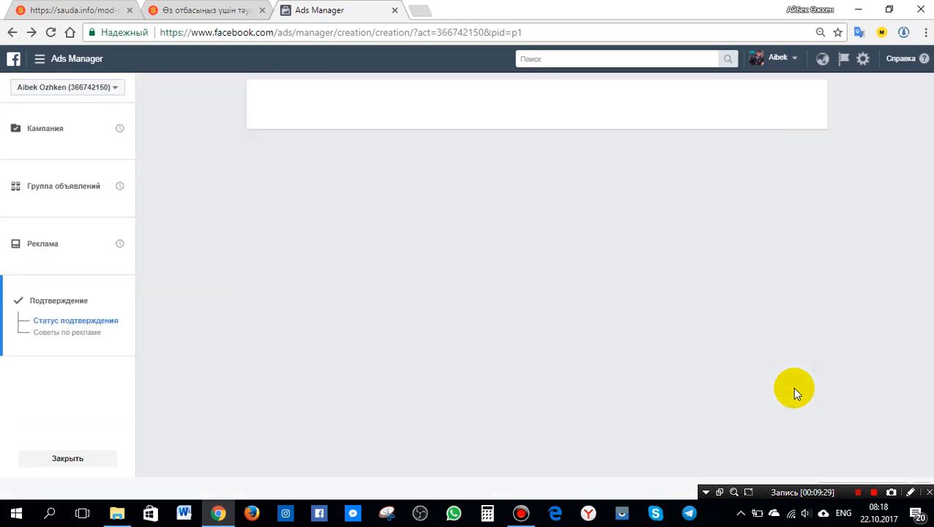
Go to the campaigns list and switch off the sauda.info campaign.
click(807, 365)
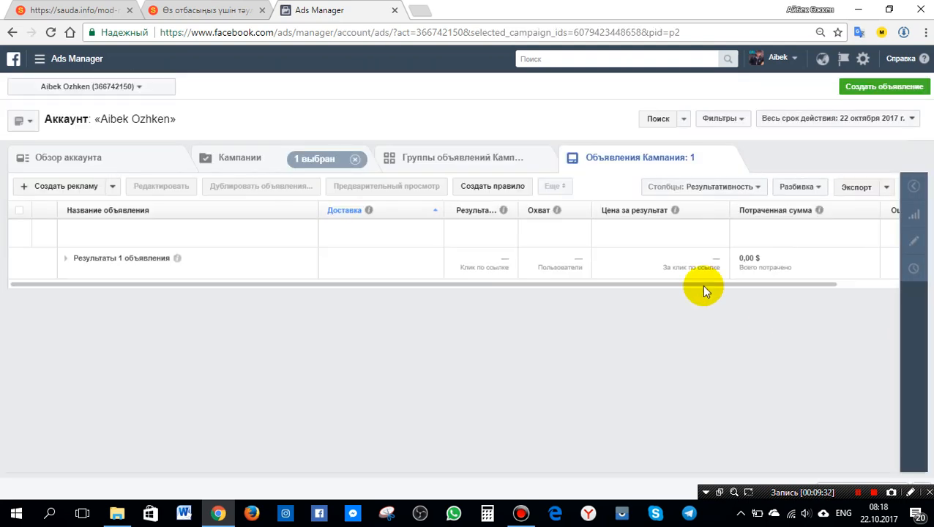
click(265, 161)
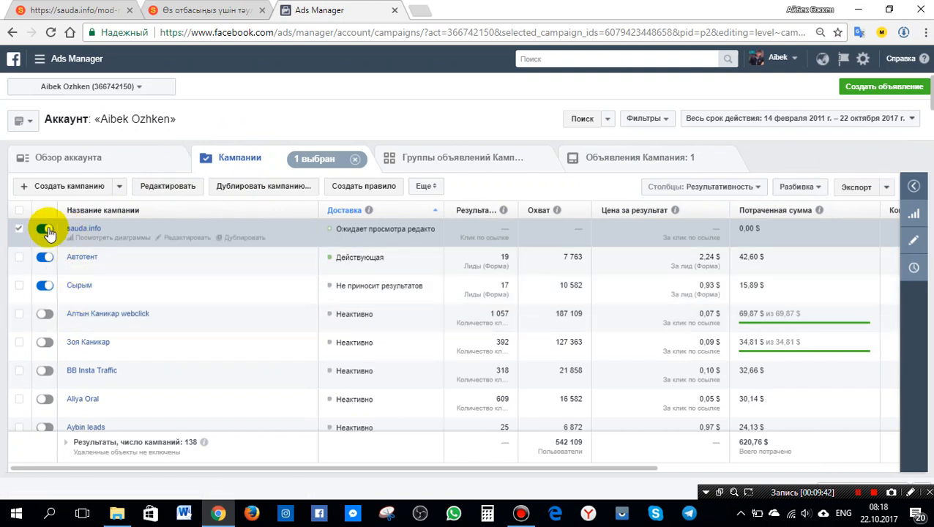
click(43, 228)
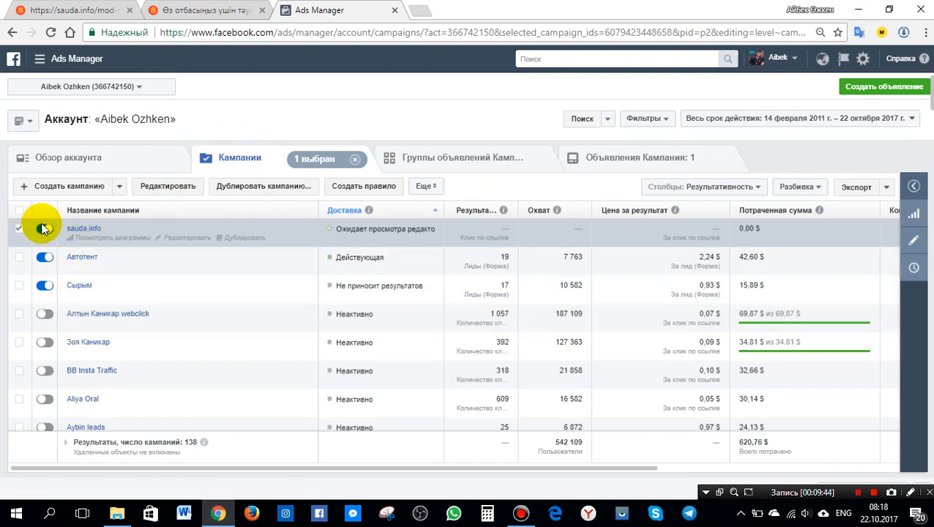